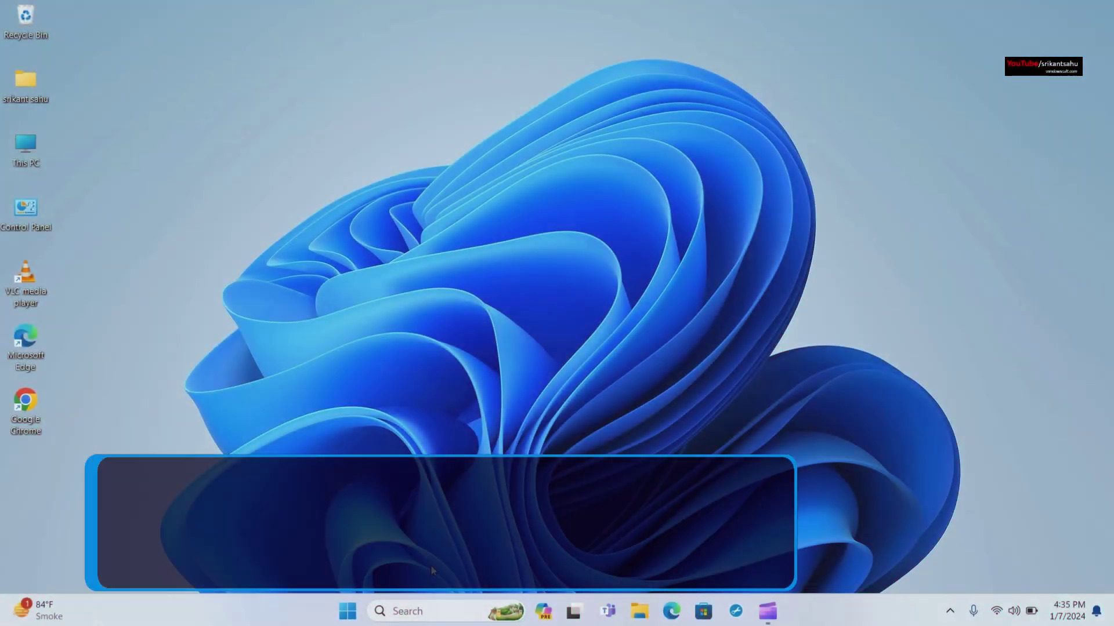
Open Network Connections via ncpa.cpl and disable the Wi-Fi adapter.
{"action": "key", "text": "super+r"}
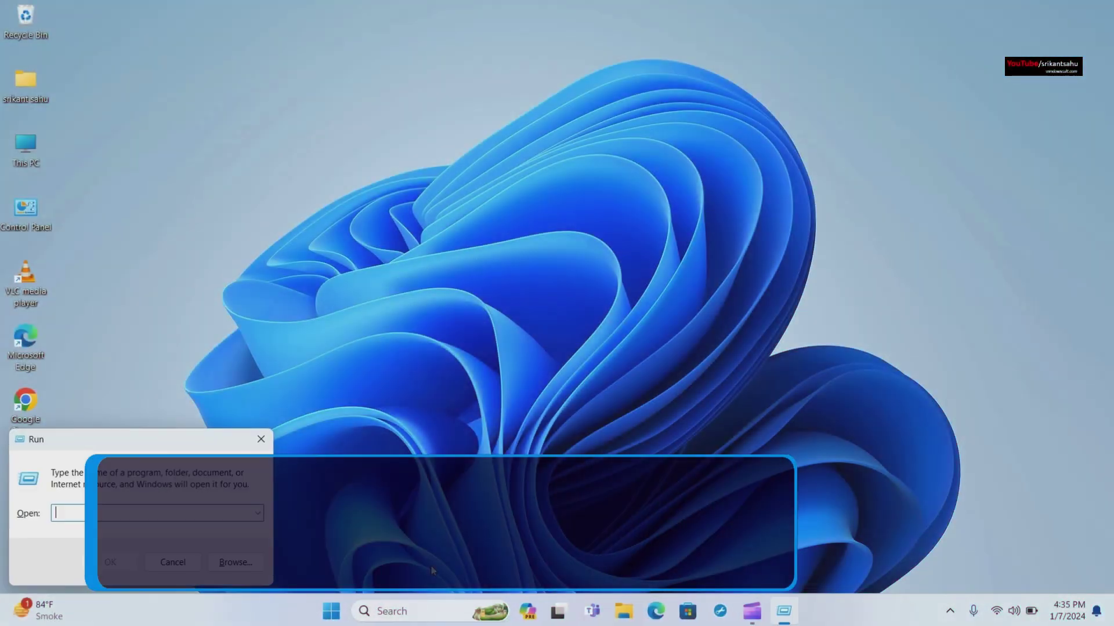
{"action": "type", "text": "ncp"}
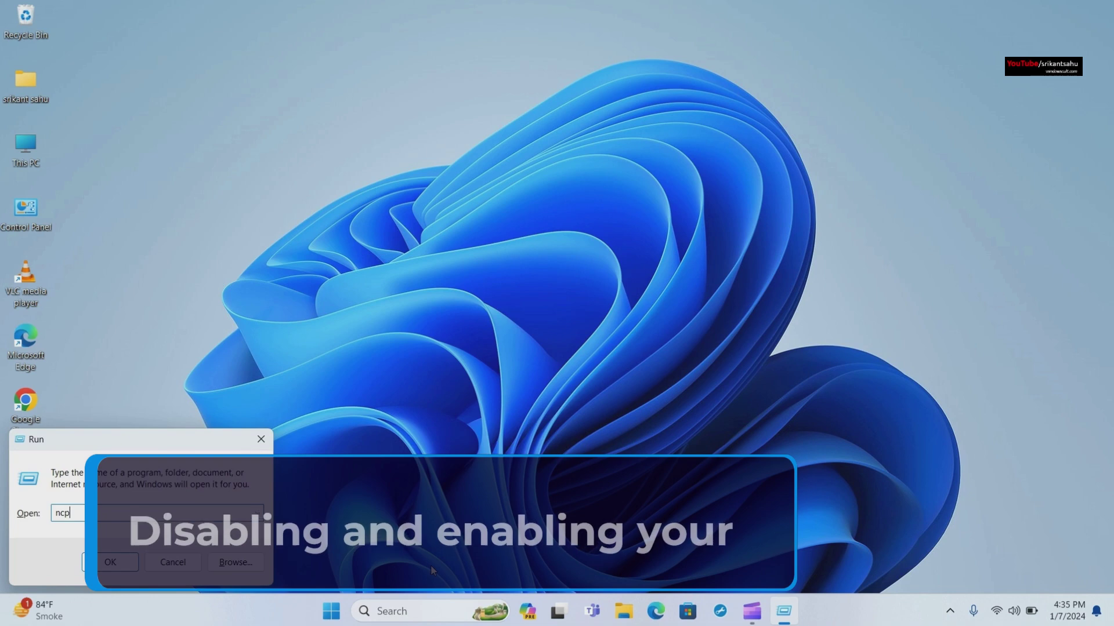
{"action": "type", "text": "a.cpl"}
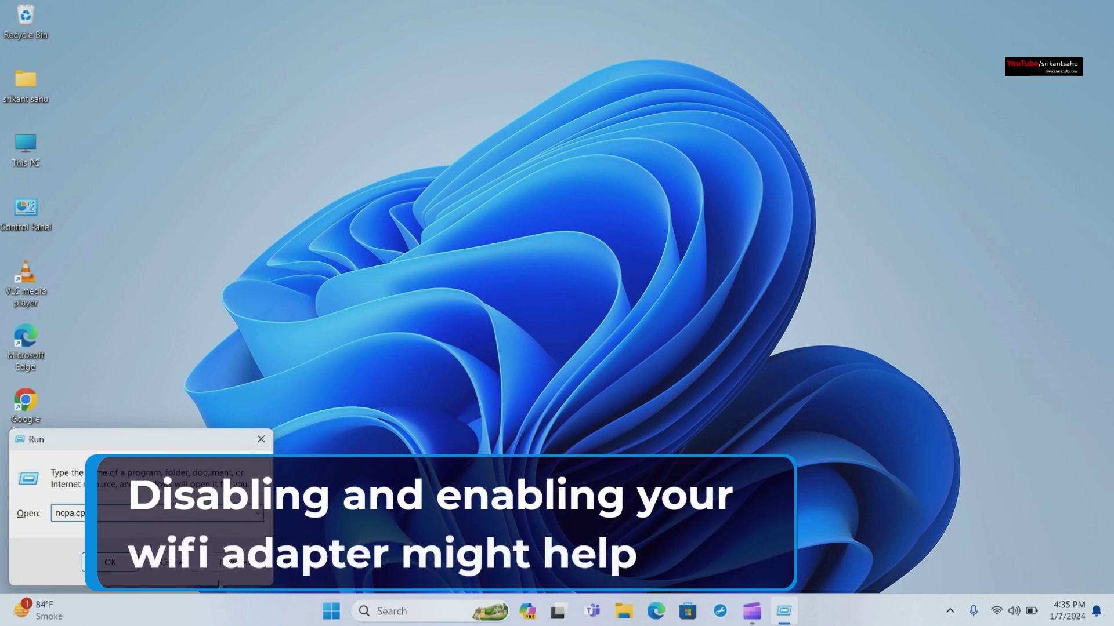
{"action": "left_click", "coordinate": [118, 567]}
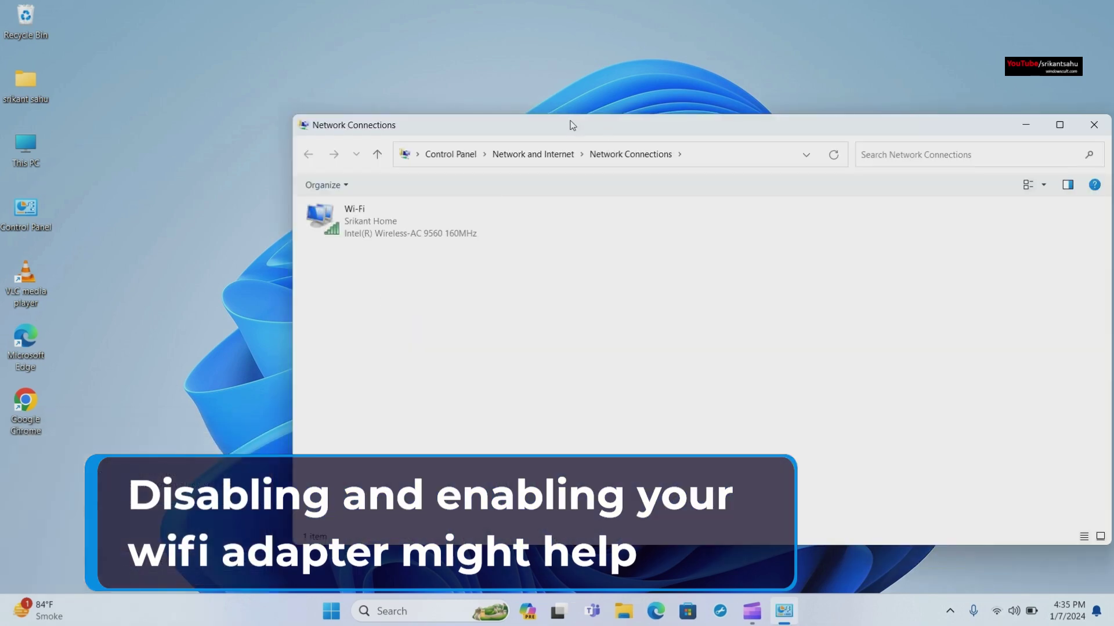
{"action": "left_click_drag", "start_coordinate": [567, 130], "coordinate": [593, 43]}
{"action": "left_click", "coordinate": [409, 136]}
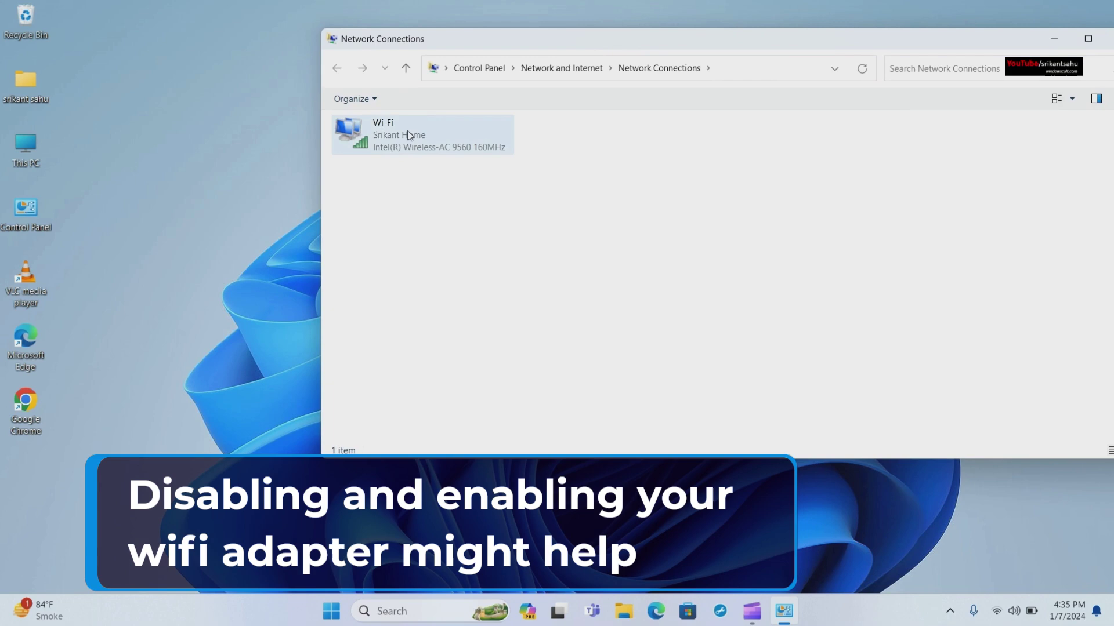
{"action": "right_click", "coordinate": [409, 136]}
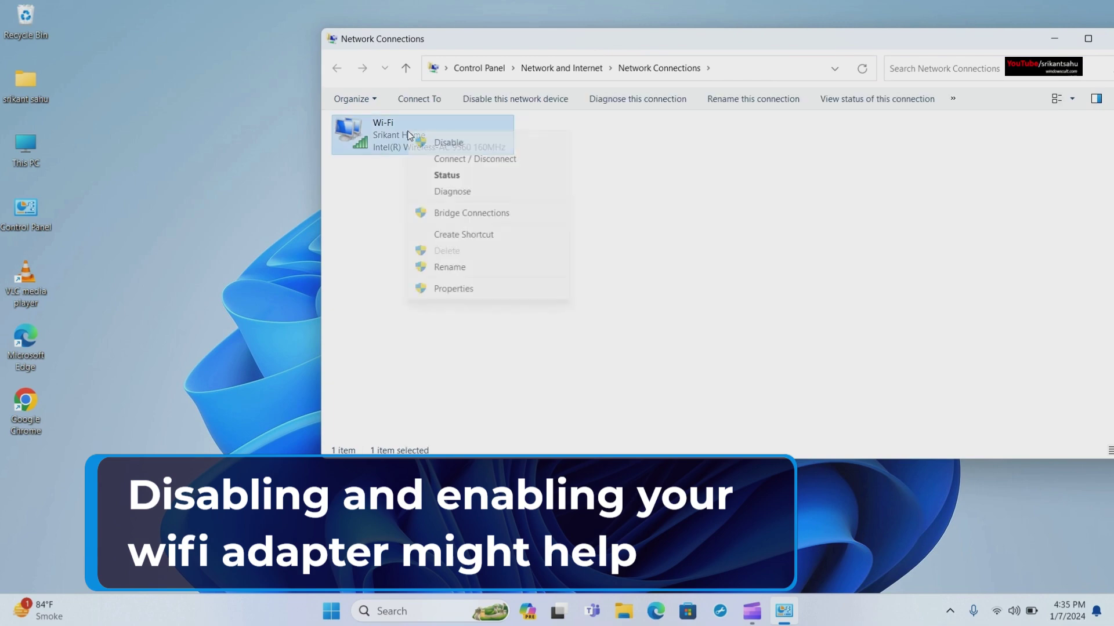
{"action": "left_click", "coordinate": [460, 145]}
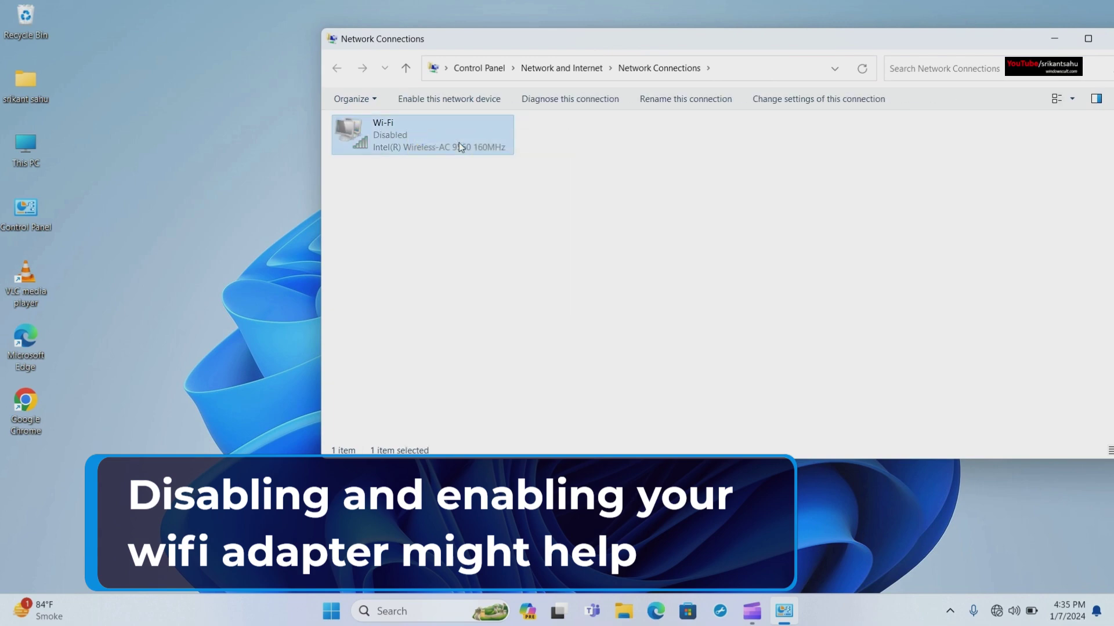
Re-enable the disabled Wi-Fi adapter.
{"action": "left_click", "coordinate": [442, 229]}
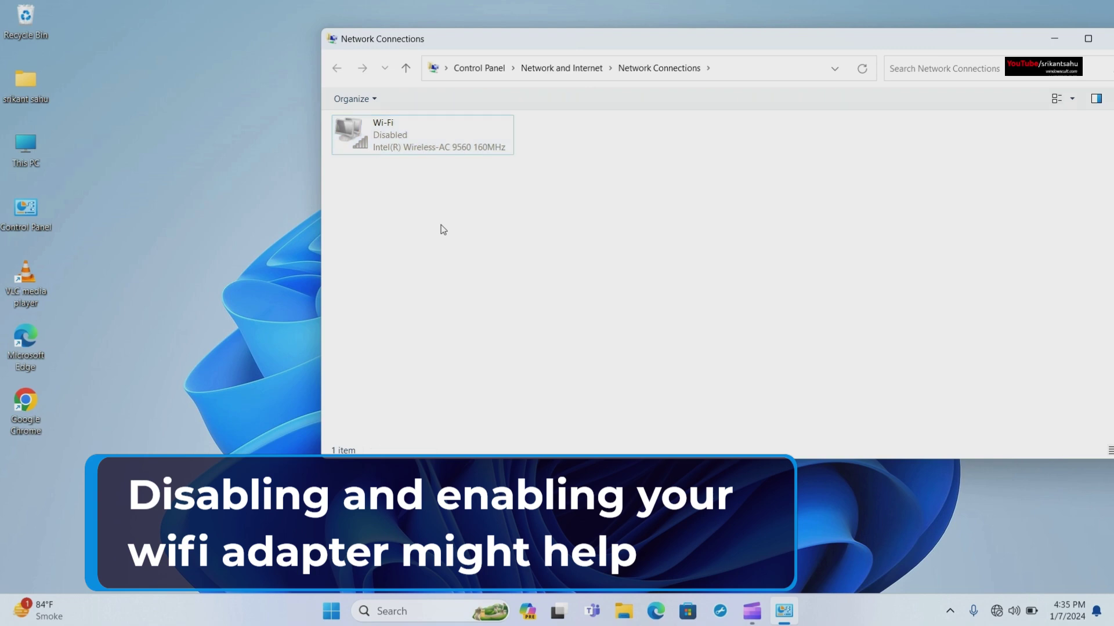
{"action": "right_click", "coordinate": [385, 137]}
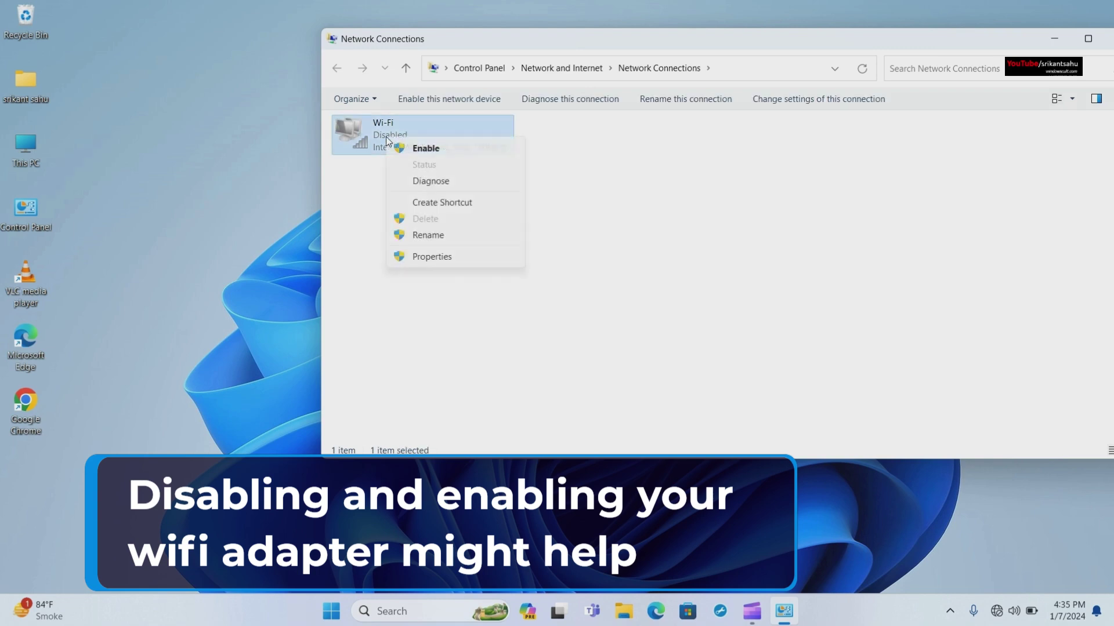
{"action": "left_click", "coordinate": [443, 148]}
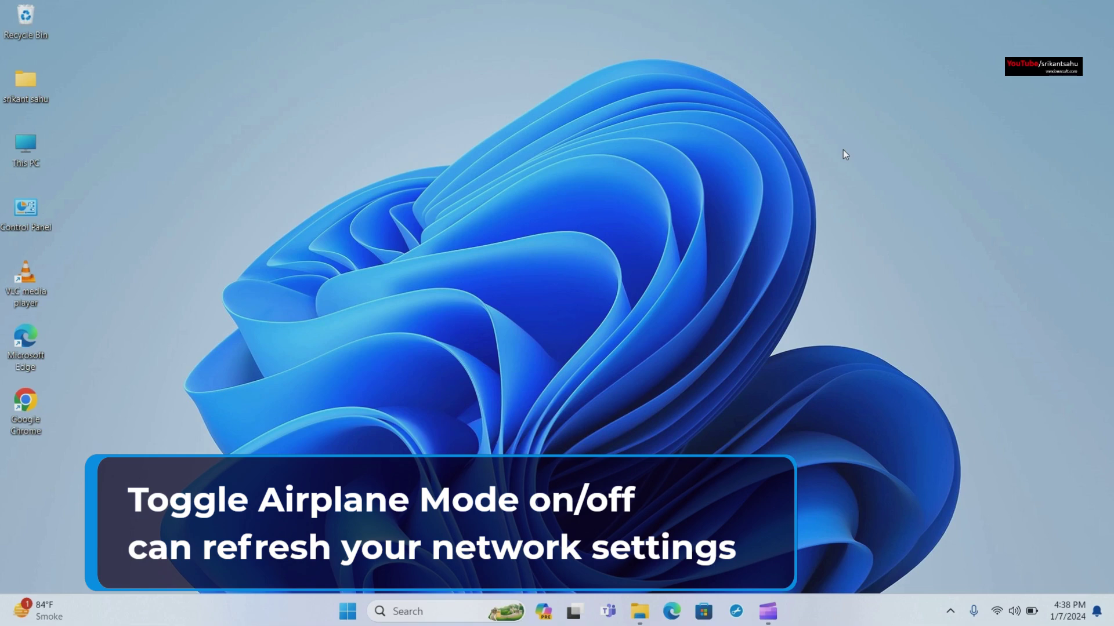
Toggle airplane mode on and off, then check the Wi-Fi network list and close it.
{"action": "key", "text": "super+a"}
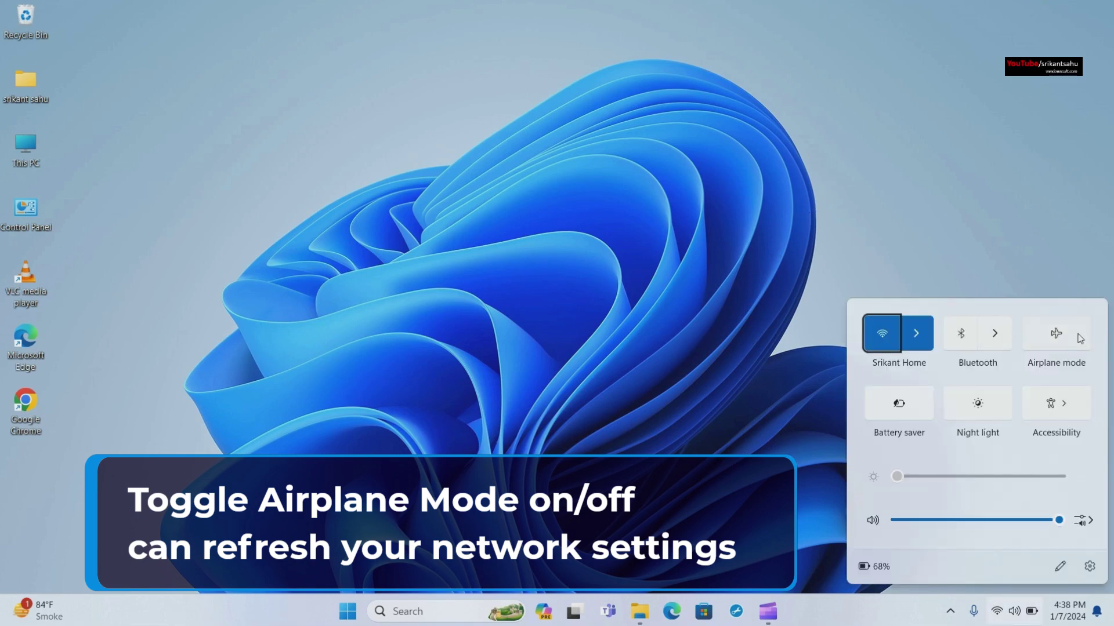
{"action": "left_click", "coordinate": [1058, 331]}
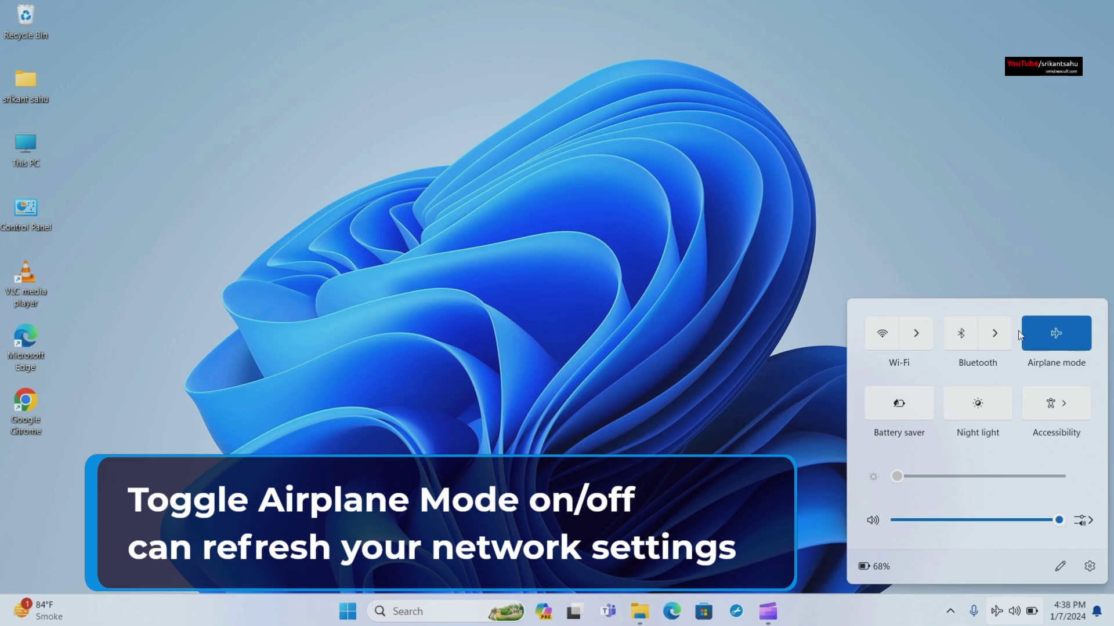
{"action": "left_click", "coordinate": [1060, 349]}
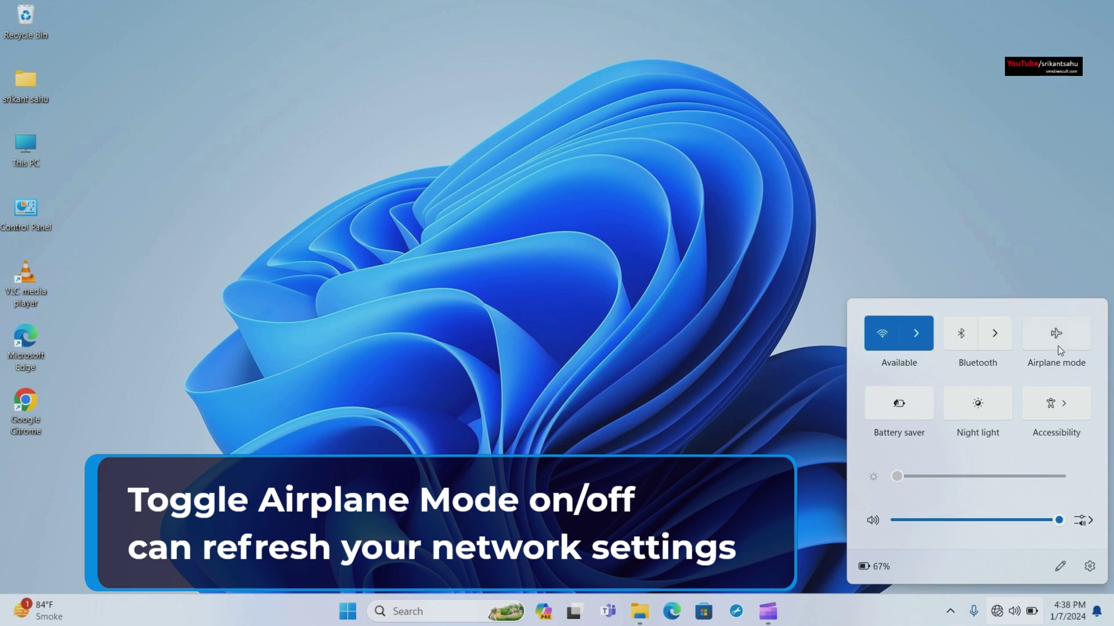
{"action": "left_click", "coordinate": [917, 335]}
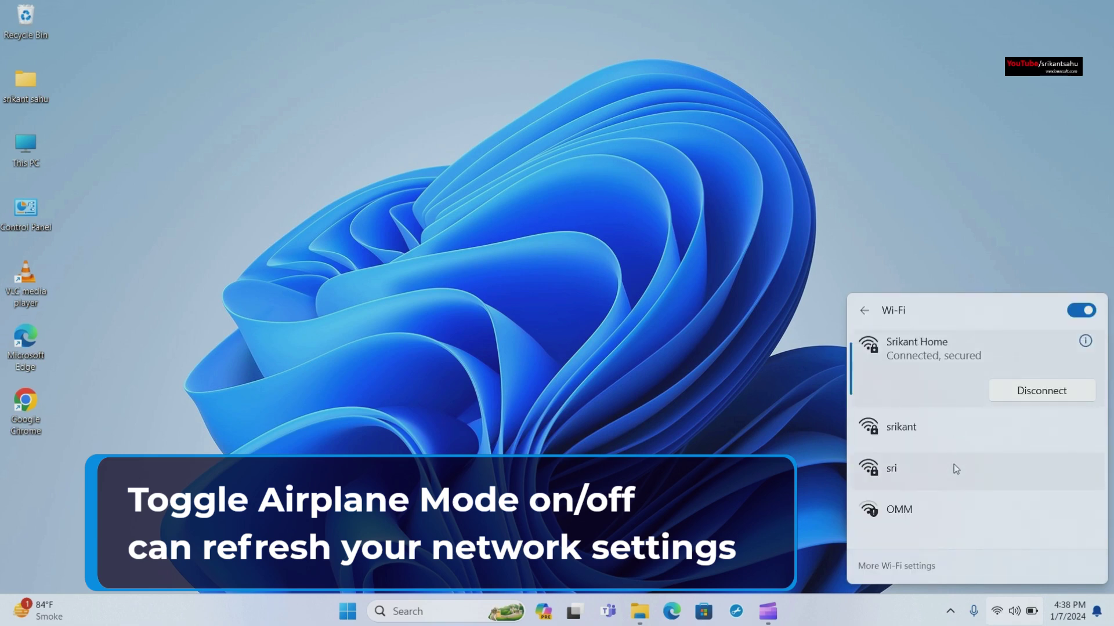
{"action": "left_click", "coordinate": [812, 228]}
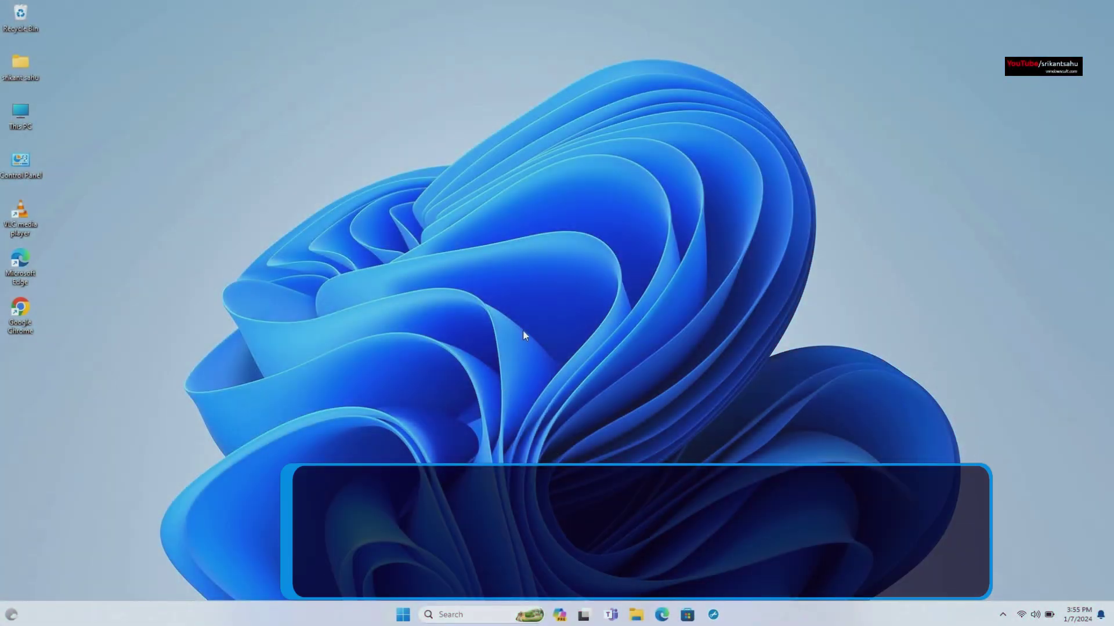
Restart the WLAN AutoConfig service from the Services console.
{"action": "key", "text": "super+r"}
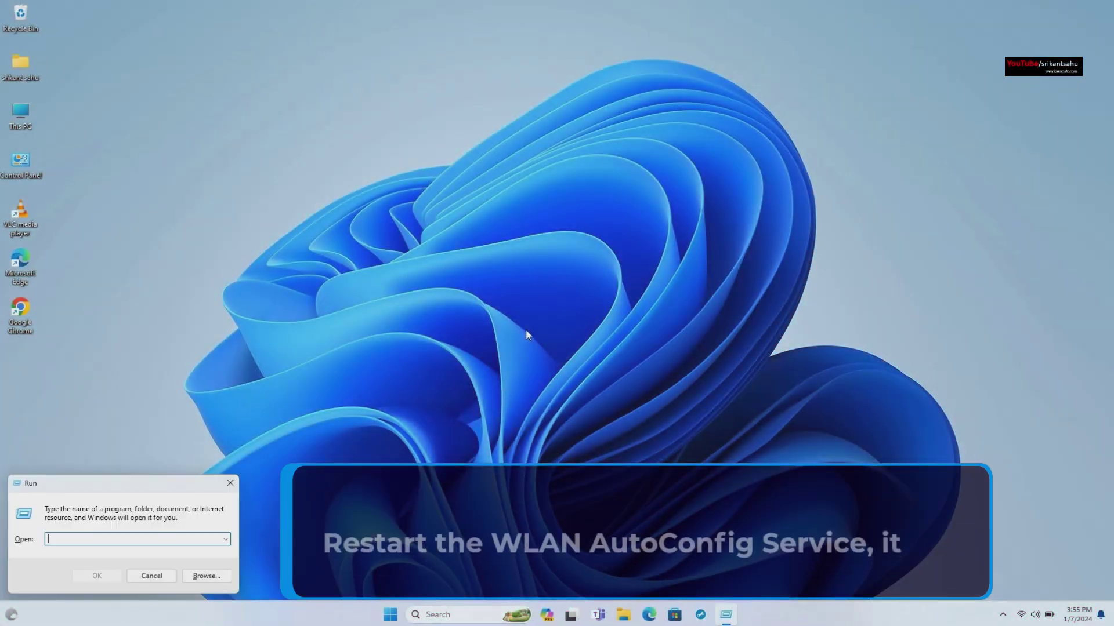
{"action": "type", "text": "services.ms"}
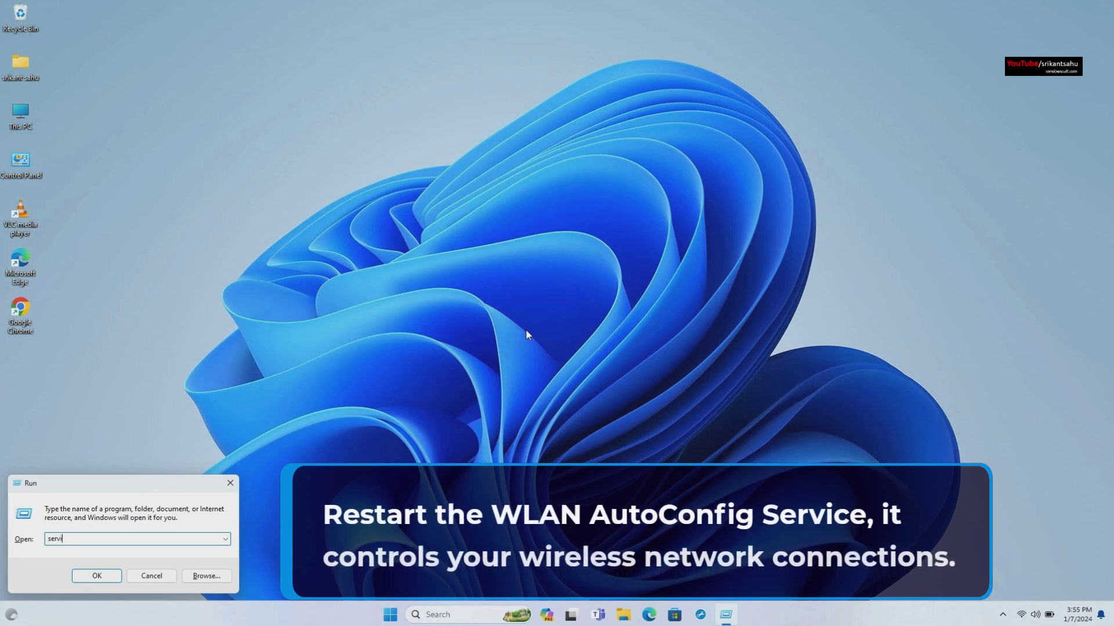
{"action": "type", "text": "c"}
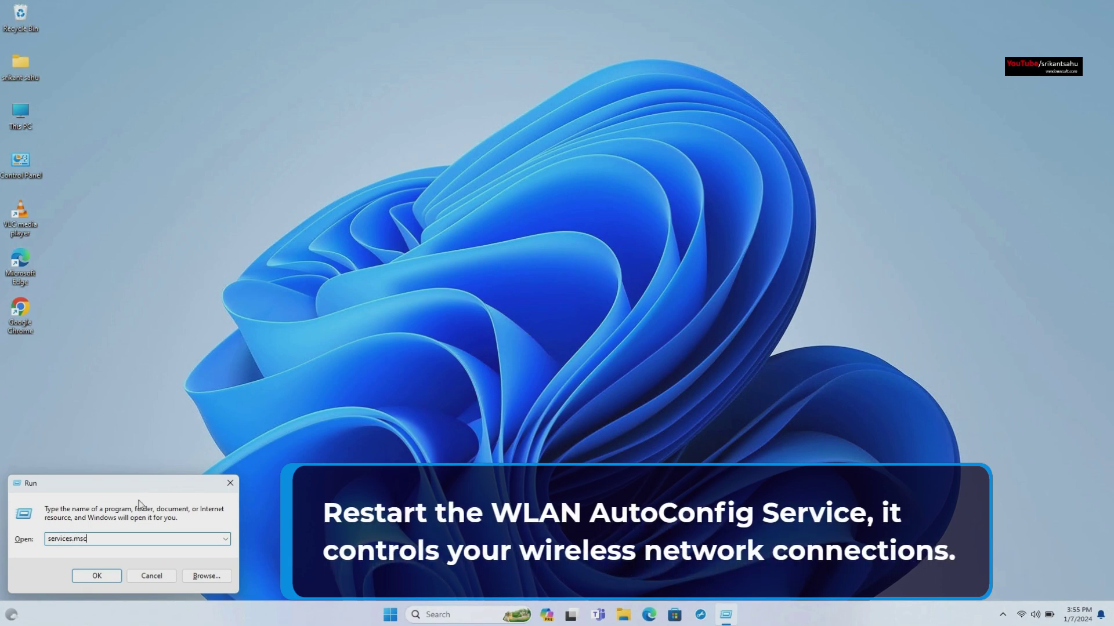
{"action": "left_click", "coordinate": [96, 576]}
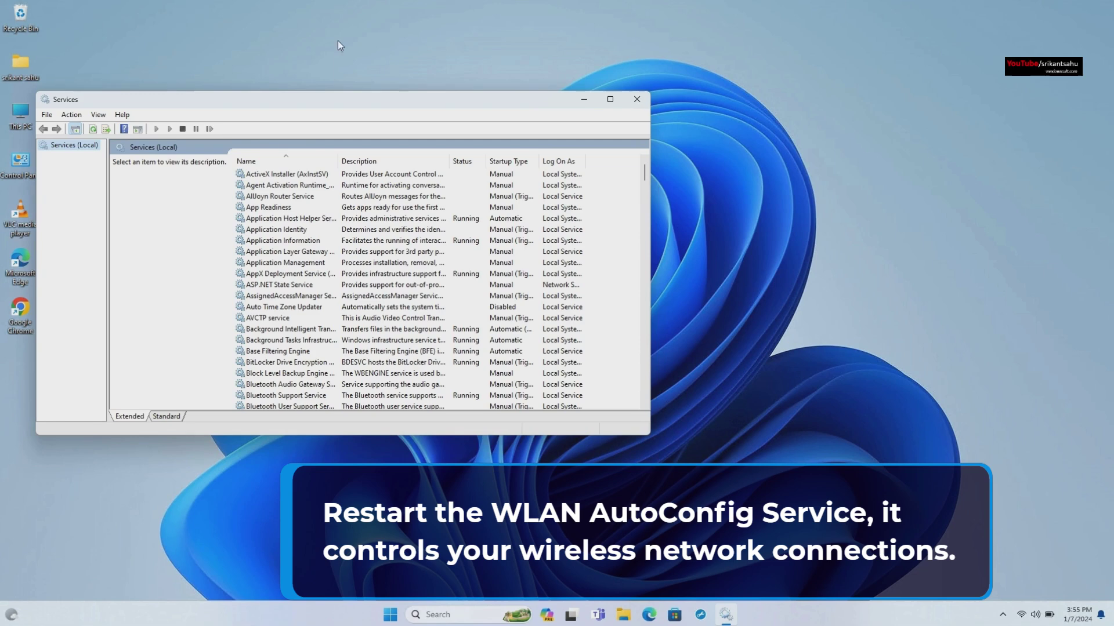
{"action": "left_click_drag", "start_coordinate": [335, 101], "coordinate": [472, 79]}
{"action": "scroll", "coordinate": [441, 340], "scroll_direction": "down", "scroll_amount": 5}
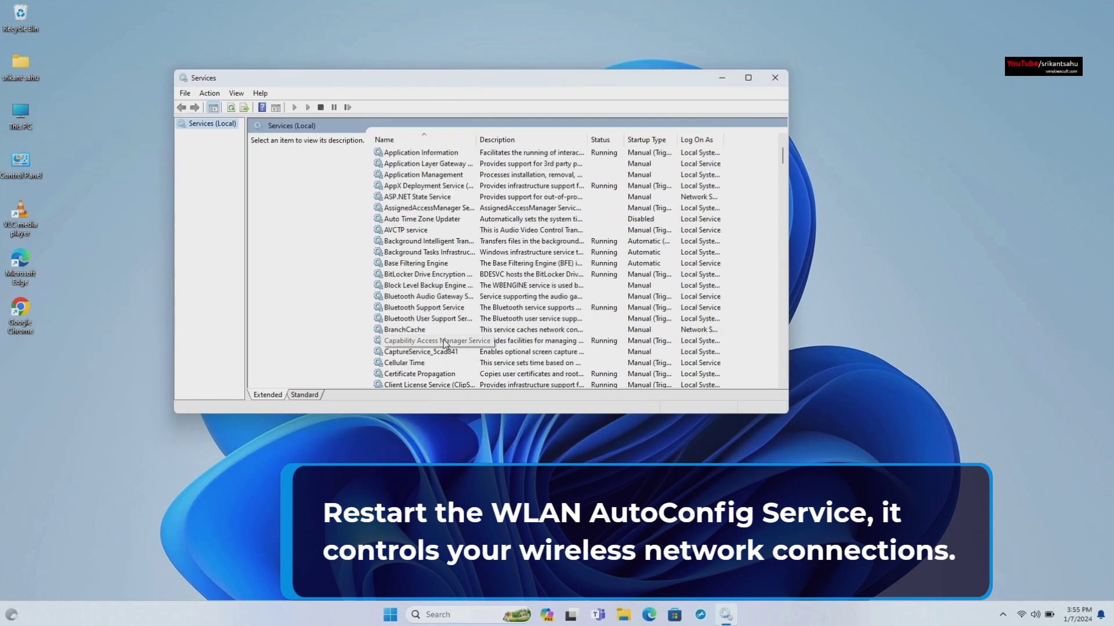
{"action": "scroll", "coordinate": [470, 309], "scroll_direction": "down", "scroll_amount": 20}
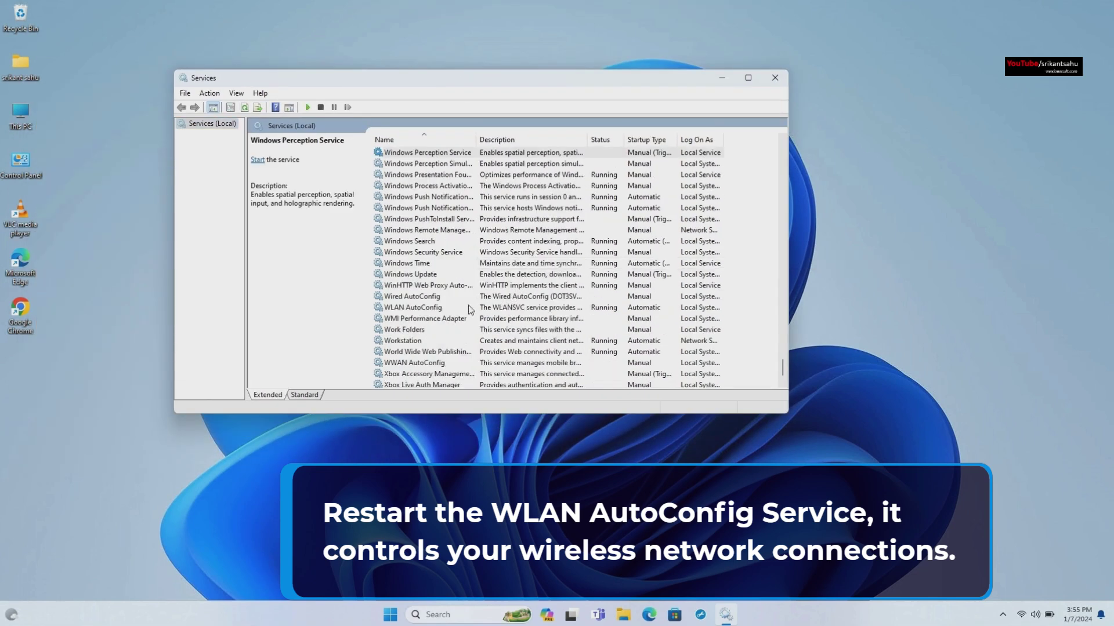
{"action": "left_click", "coordinate": [425, 310]}
{"action": "right_click", "coordinate": [436, 311]}
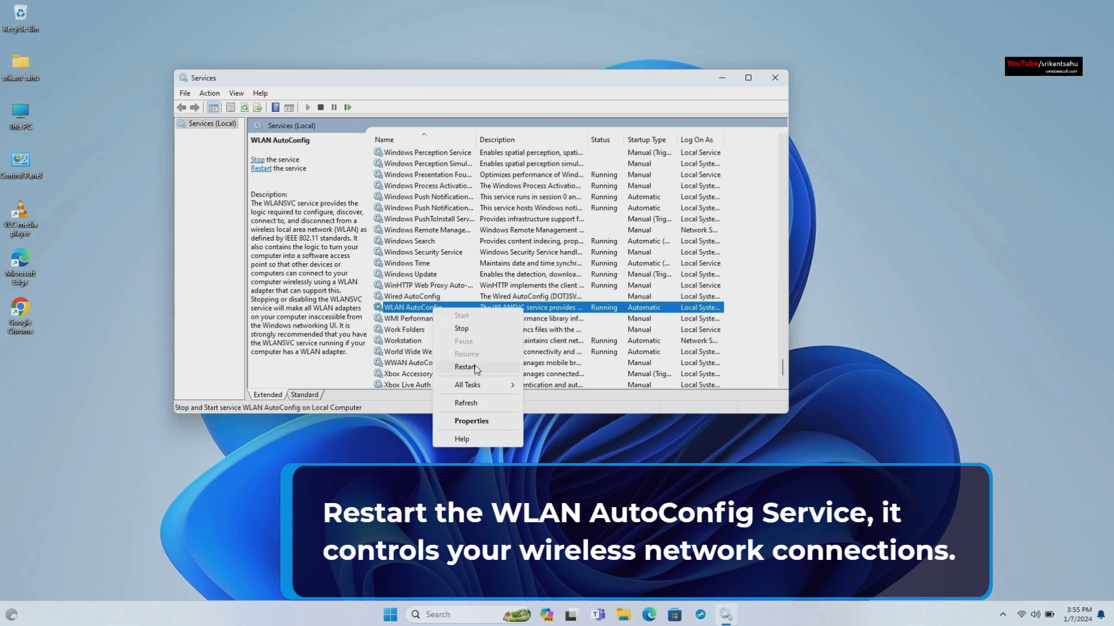
{"action": "left_click", "coordinate": [466, 367]}
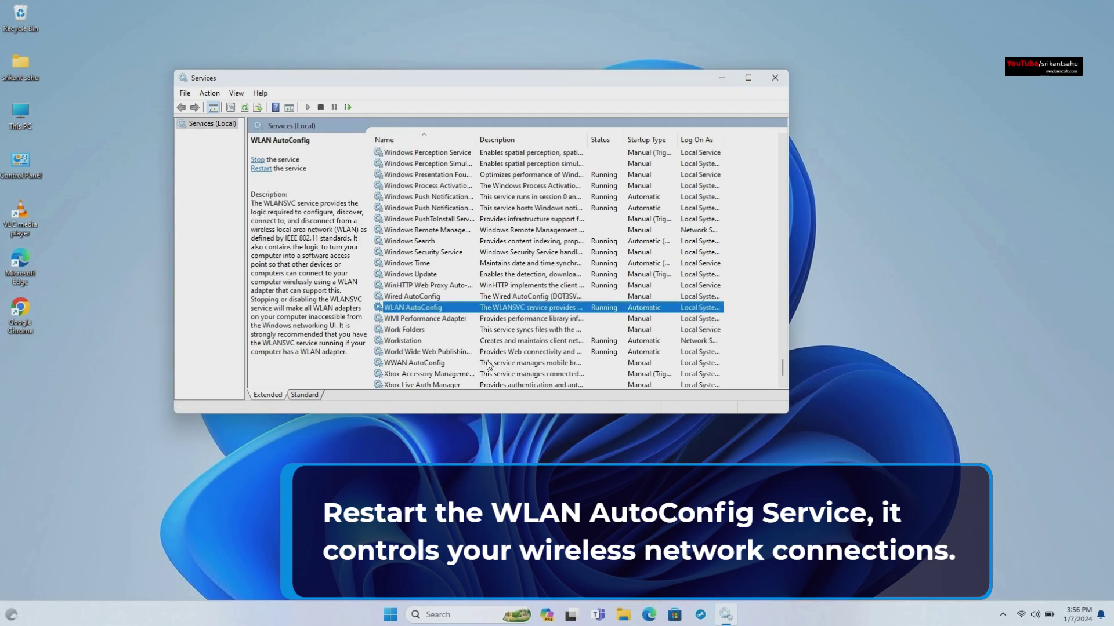
Keep WLAN AutoConfig's startup type Automatic, confirm, and close Services.
{"action": "right_click", "coordinate": [445, 312]}
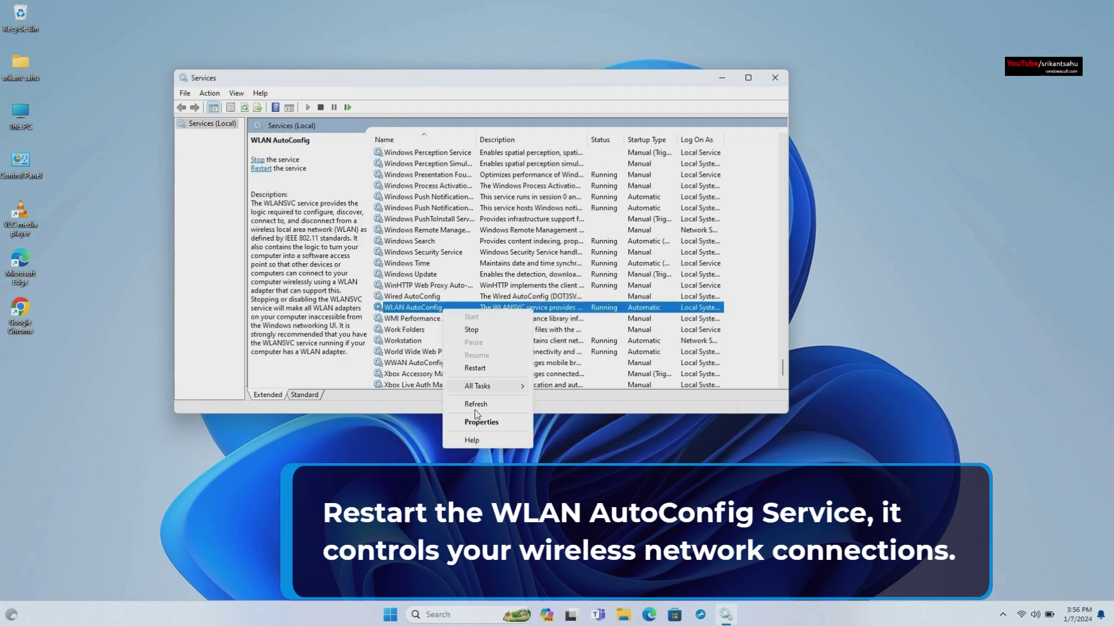
{"action": "left_click", "coordinate": [479, 422]}
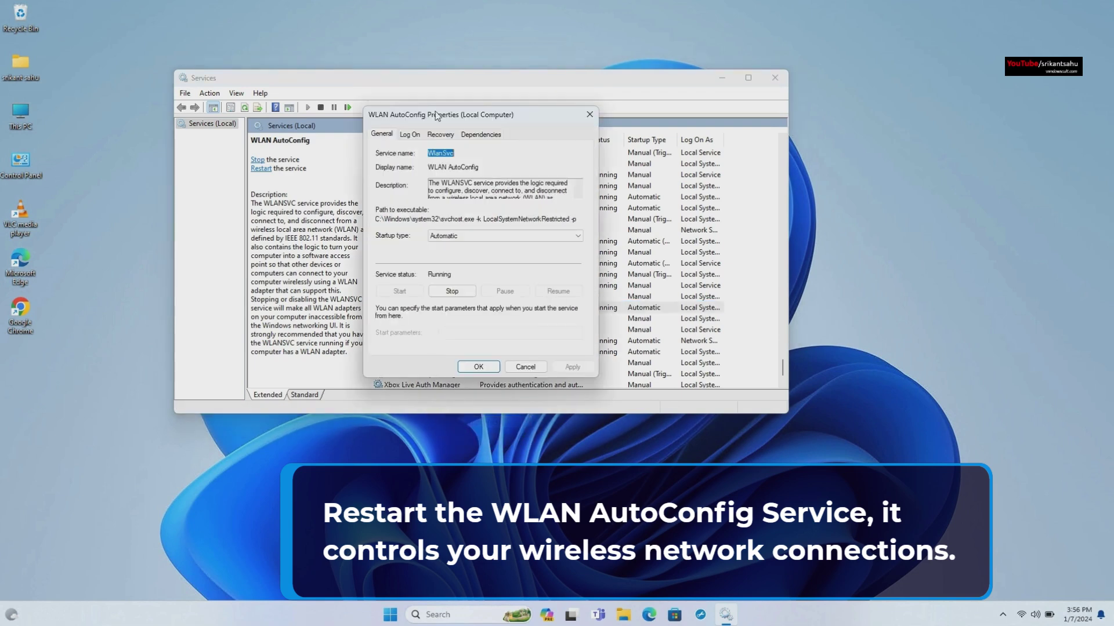
{"action": "left_click", "coordinate": [455, 235]}
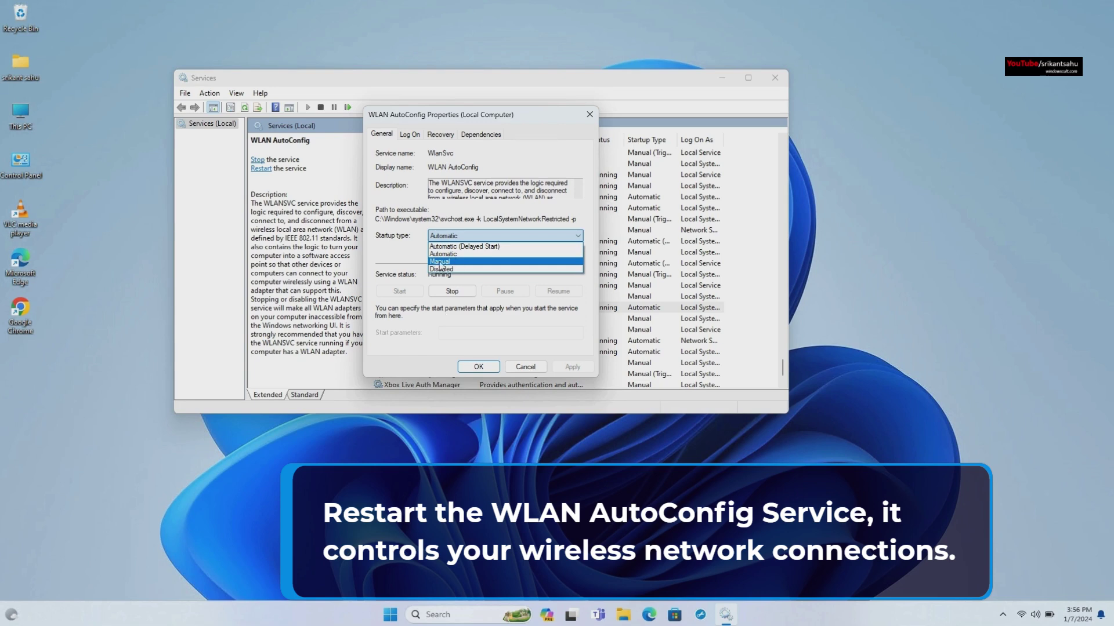
{"action": "left_click", "coordinate": [396, 297]}
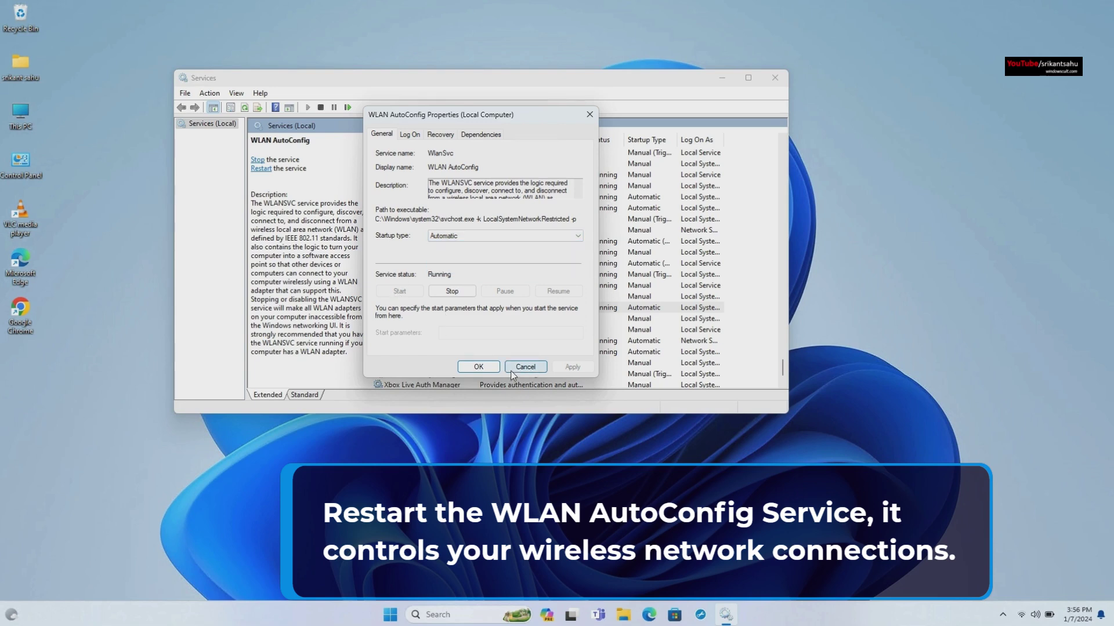
{"action": "left_click", "coordinate": [478, 368]}
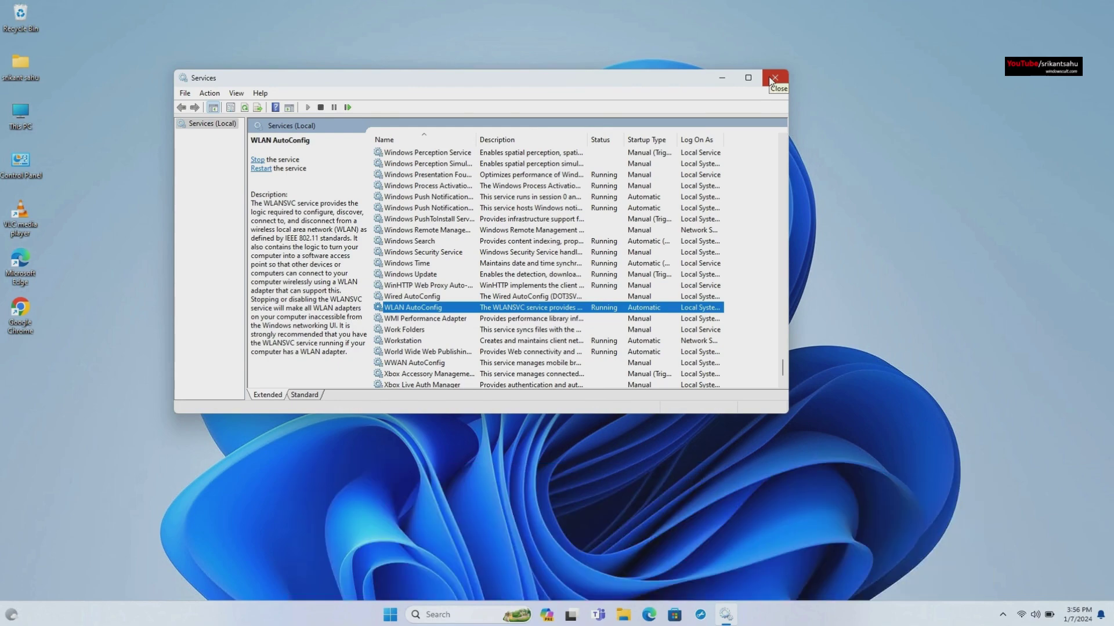
{"action": "left_click", "coordinate": [771, 79]}
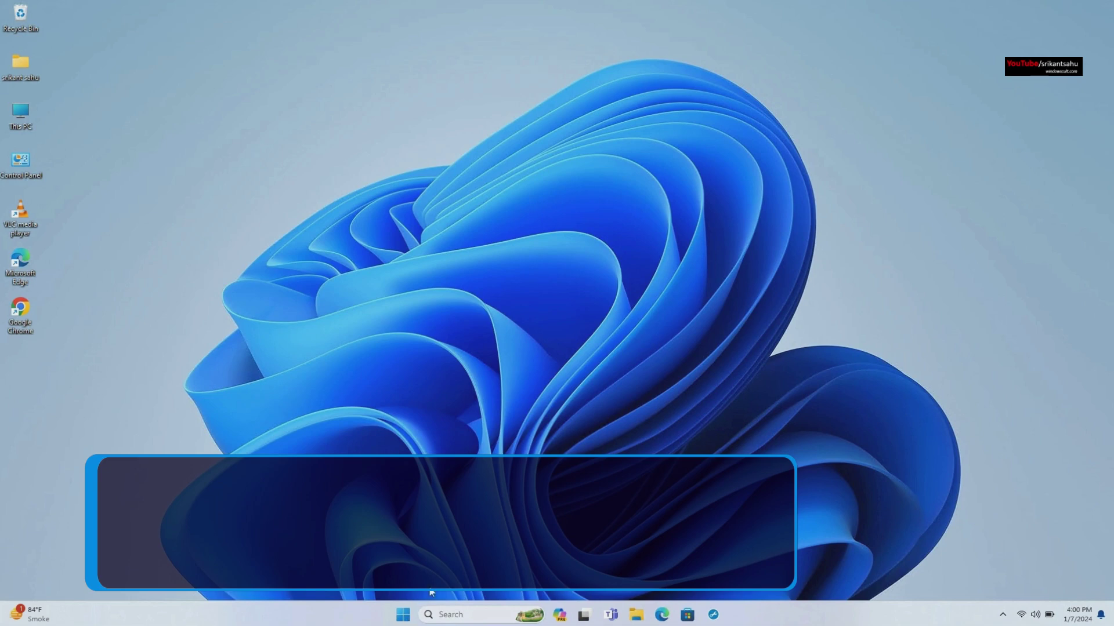
Open Device Manager and expand the Network adapters group.
{"action": "right_click", "coordinate": [403, 615]}
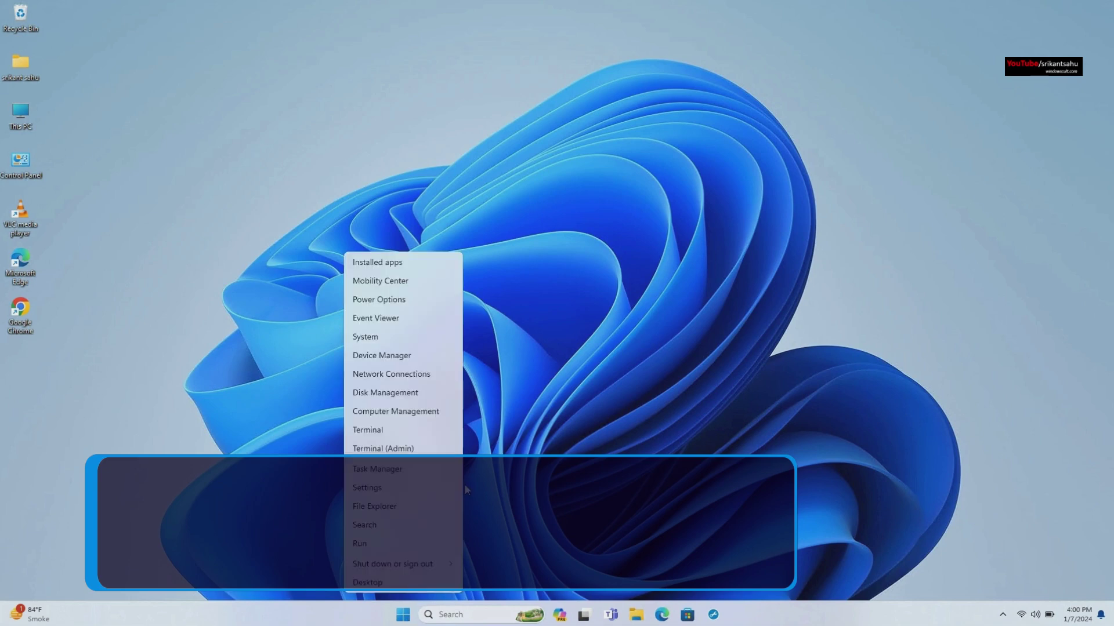
{"action": "left_click", "coordinate": [382, 356]}
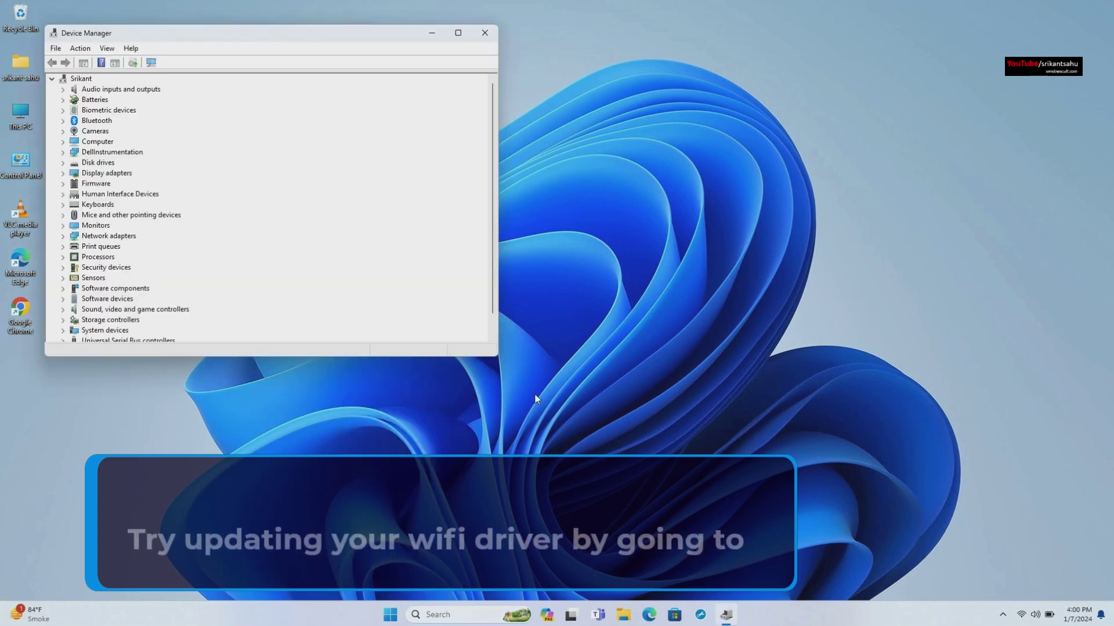
{"action": "left_click_drag", "start_coordinate": [252, 33], "coordinate": [601, 63]}
{"action": "double_click", "coordinate": [459, 262]}
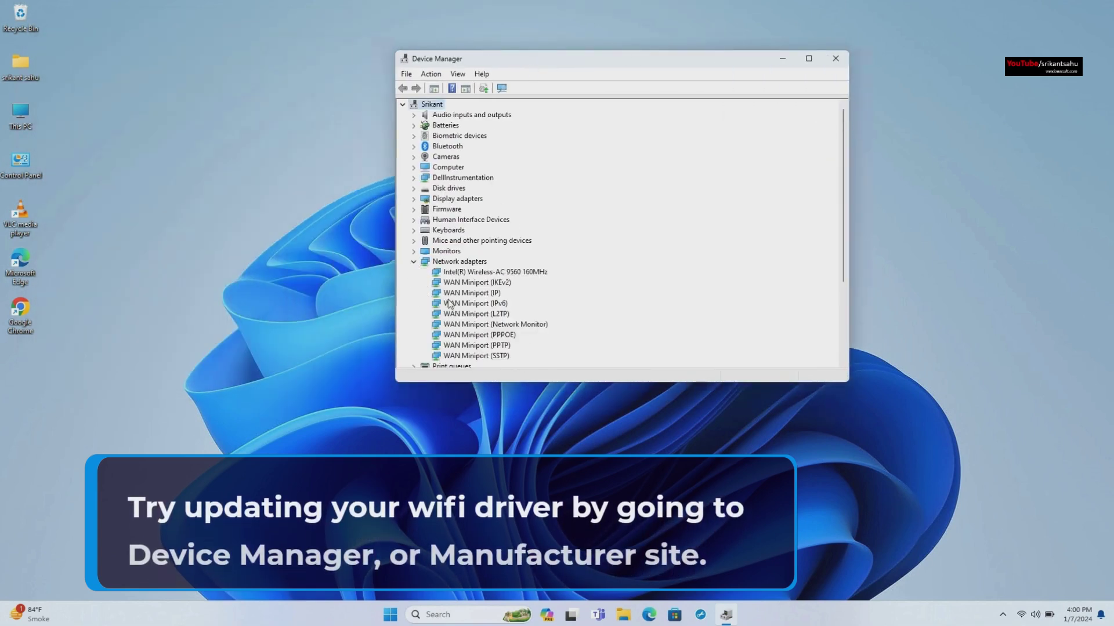
{"action": "scroll", "coordinate": [451, 304], "scroll_direction": "down", "scroll_amount": 1}
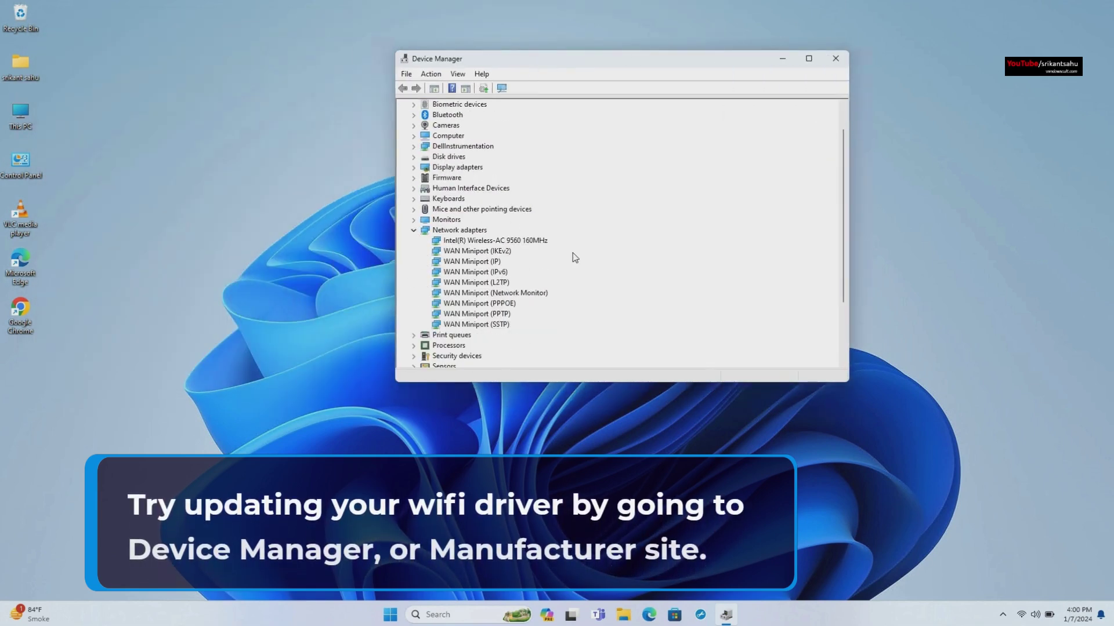
Run an automatic driver search for the Intel Wireless-AC 9560 adapter.
{"action": "left_click", "coordinate": [501, 241]}
{"action": "right_click", "coordinate": [502, 242]}
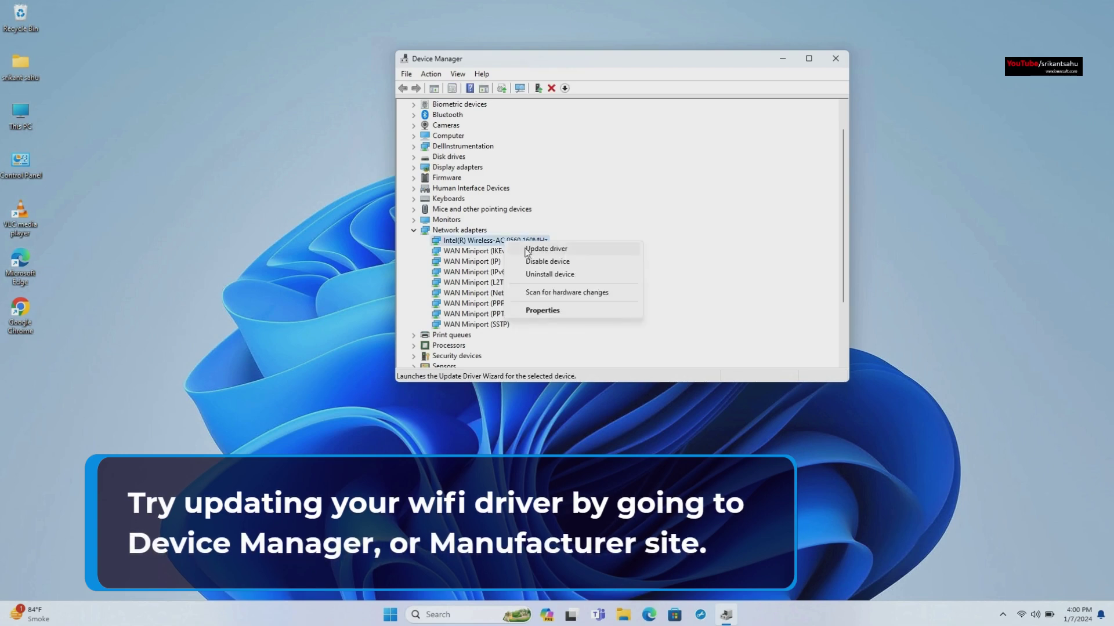
{"action": "left_click", "coordinate": [526, 252]}
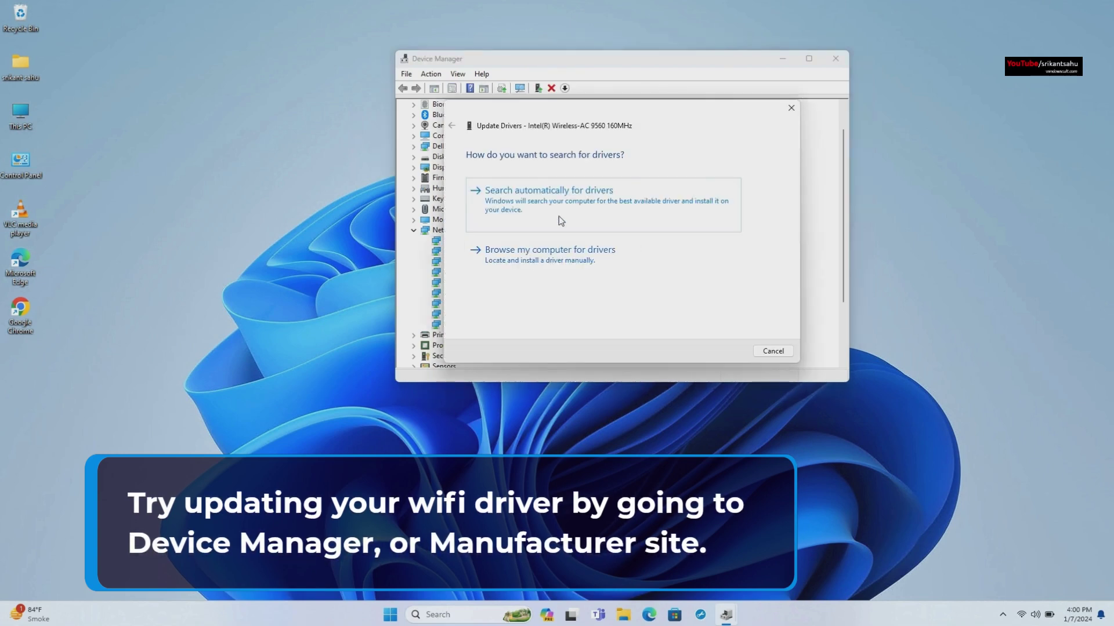
{"action": "left_click", "coordinate": [551, 203]}
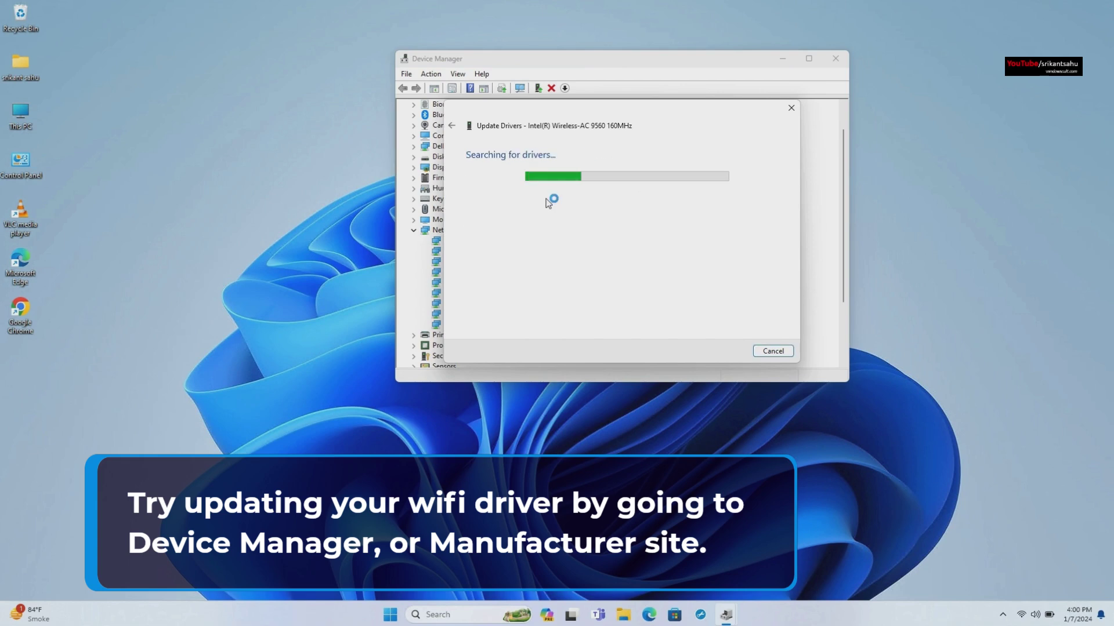
{"action": "key", "text": "Escape"}
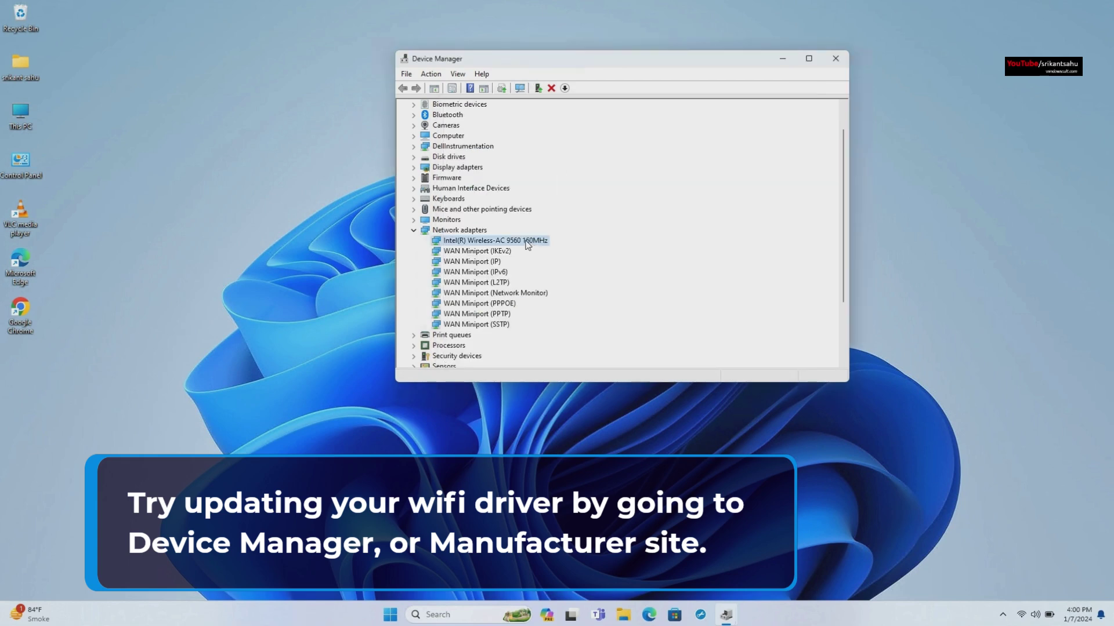
{"action": "right_click", "coordinate": [500, 242]}
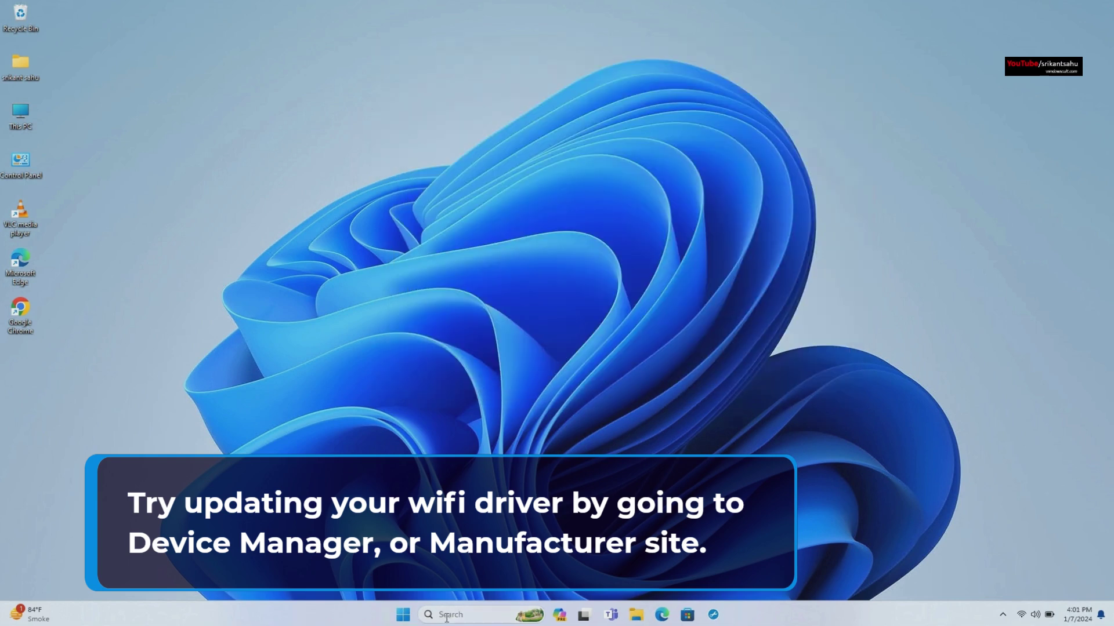
Search Chrome for 'dell wifi driver for windows 11' and open Dell's Drivers & Downloads page.
{"action": "left_click", "coordinate": [446, 615]}
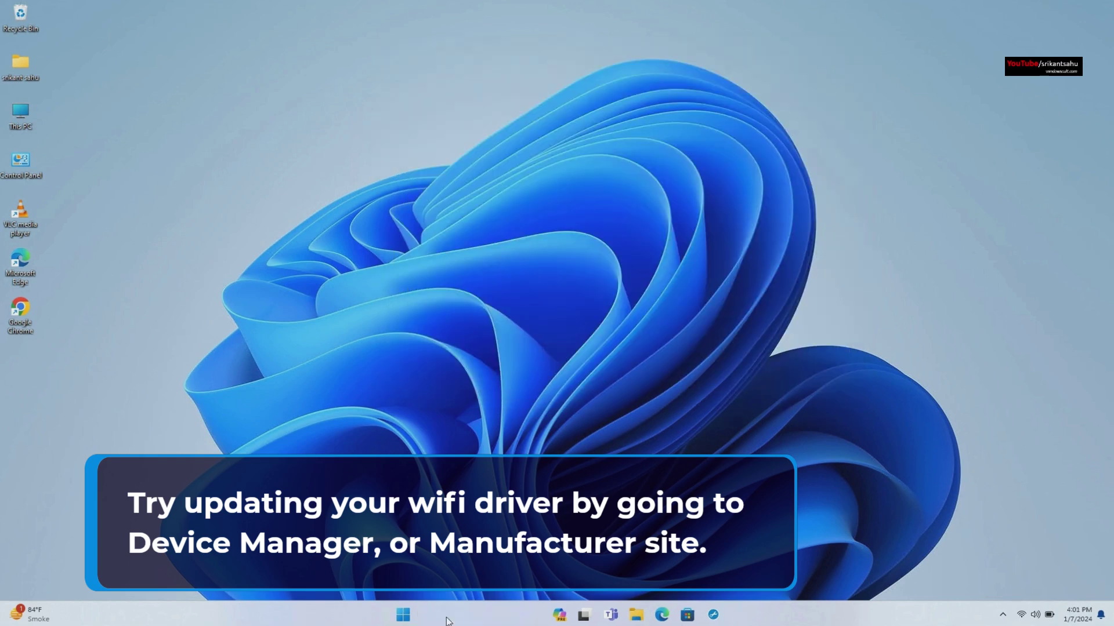
{"action": "type", "text": "chrome"}
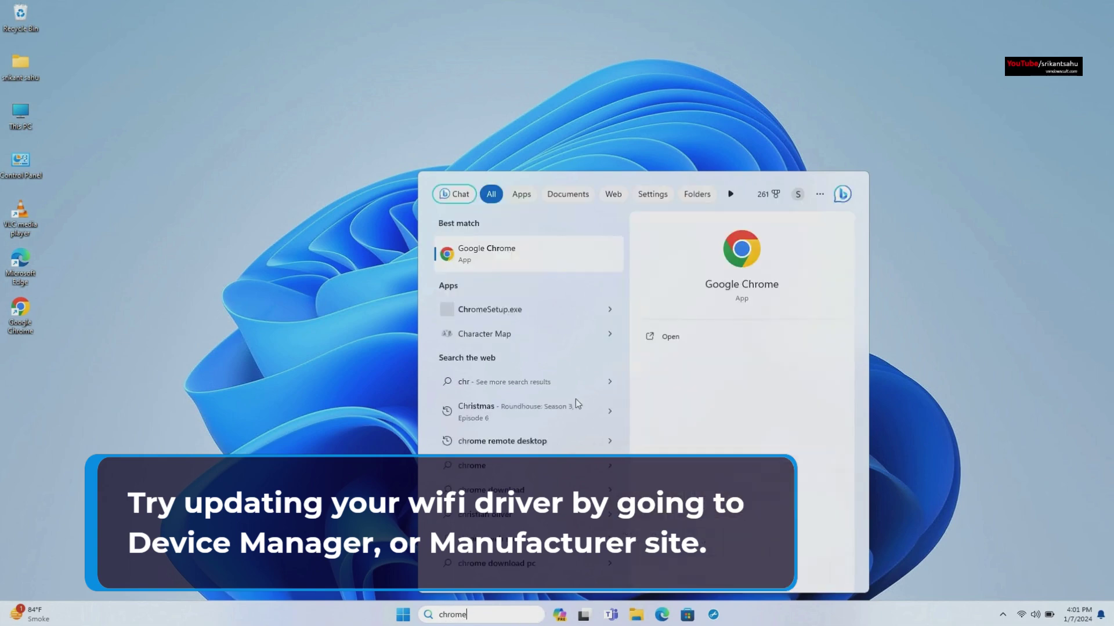
{"action": "left_click", "coordinate": [523, 247]}
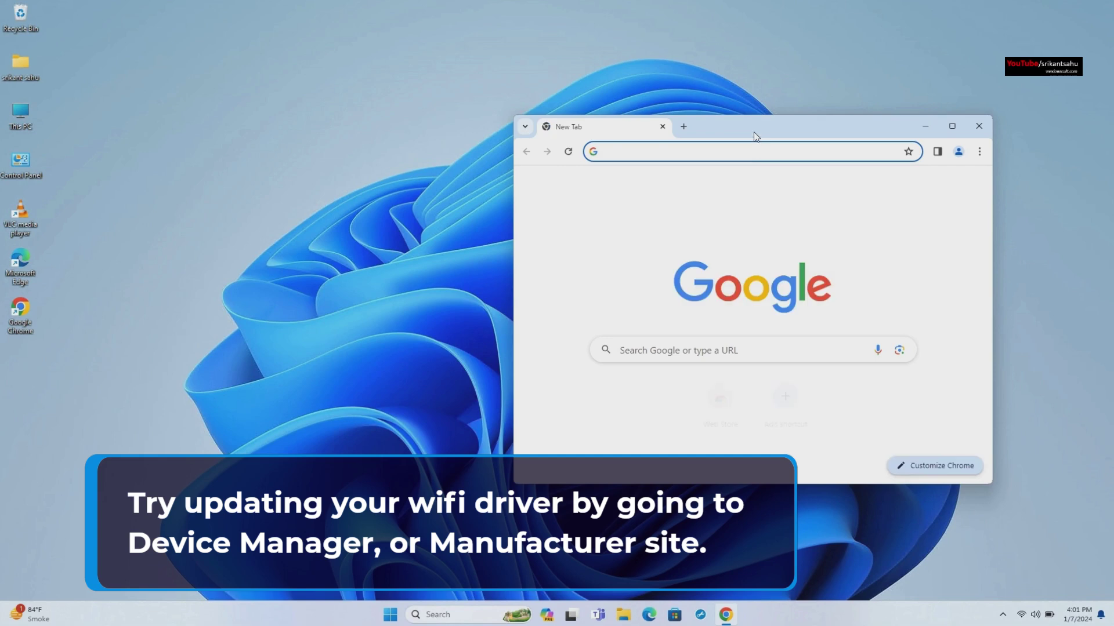
{"action": "left_click_drag", "start_coordinate": [753, 131], "coordinate": [583, 124]}
{"action": "type", "text": "dell wifi"}
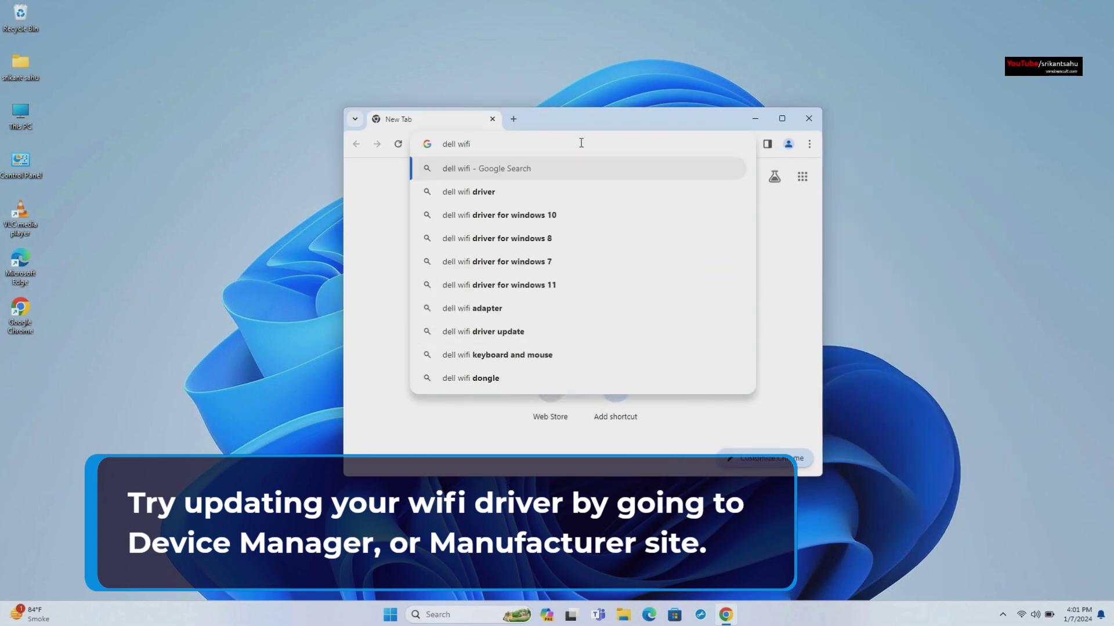
{"action": "key", "text": "Down"}
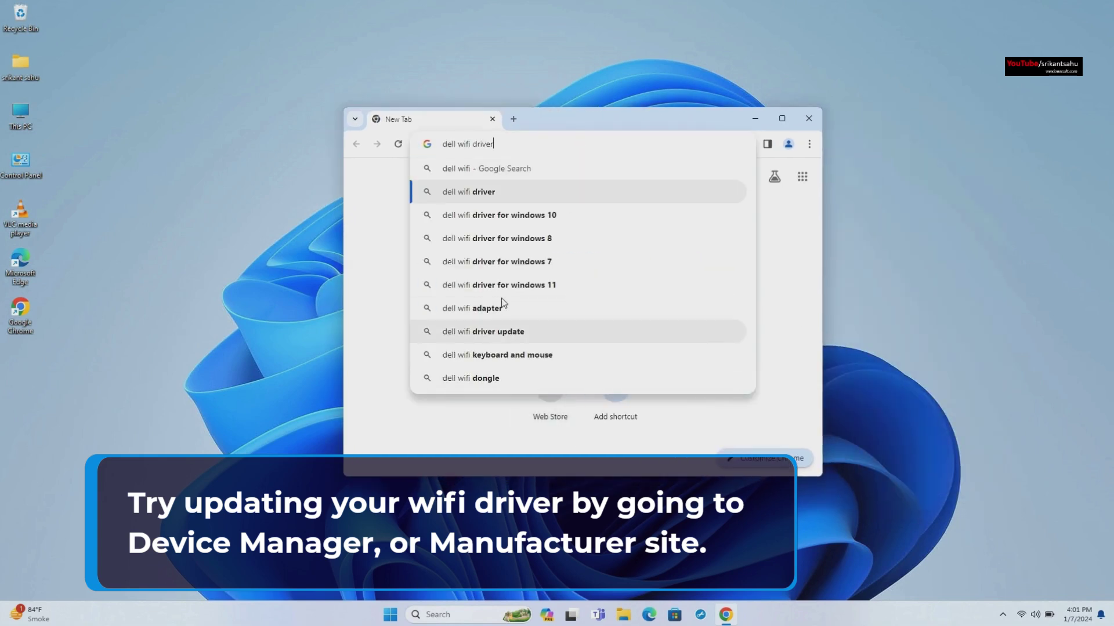
{"action": "left_click", "coordinate": [539, 285]}
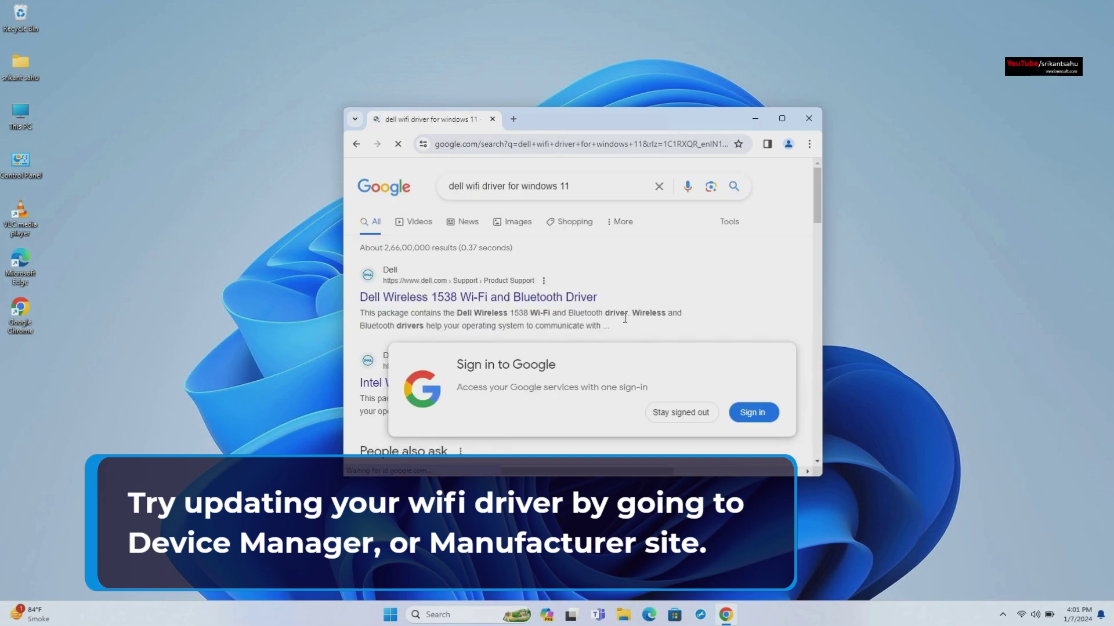
{"action": "left_click", "coordinate": [454, 302]}
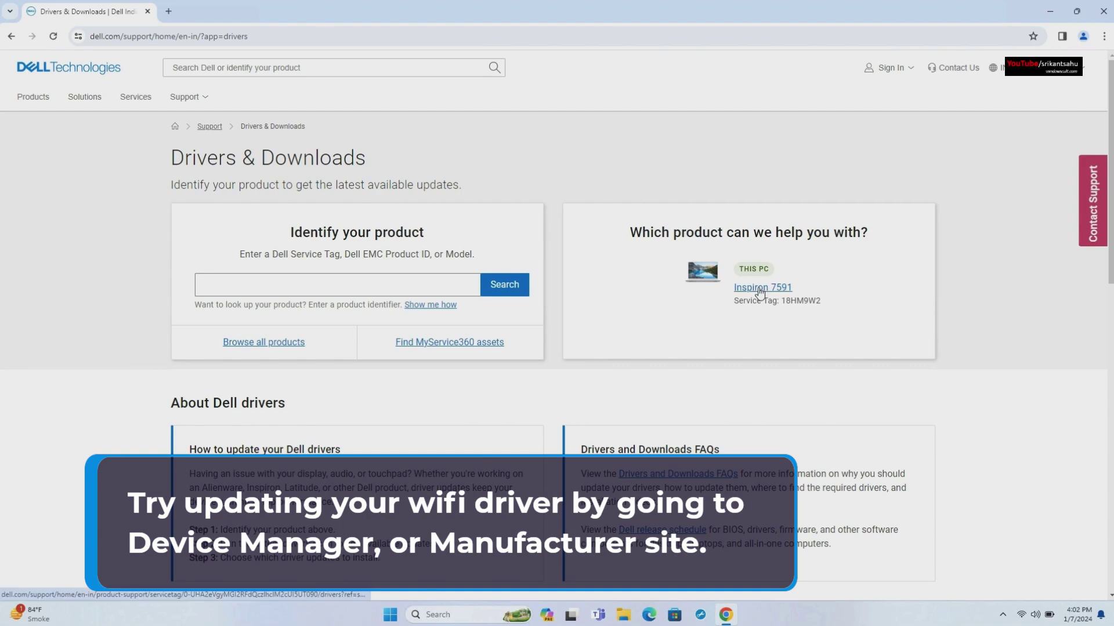
Filter Inspiron 7591 drivers to Network, Ethernet & Wireless and download the recommended Killer driver.
{"action": "left_click", "coordinate": [762, 288]}
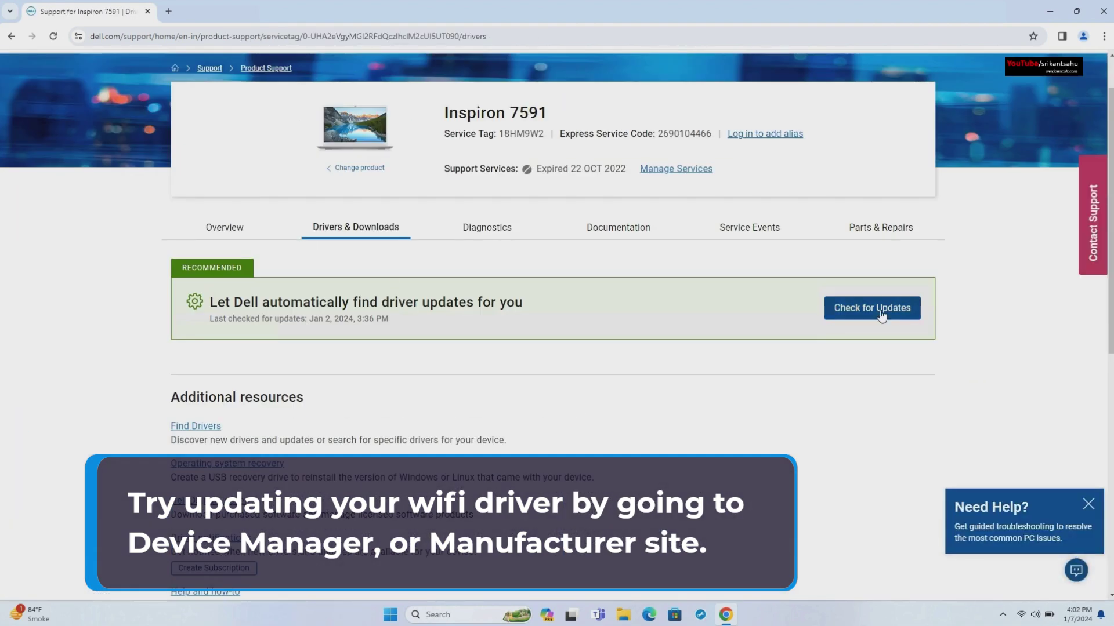
{"action": "left_click", "coordinate": [882, 315]}
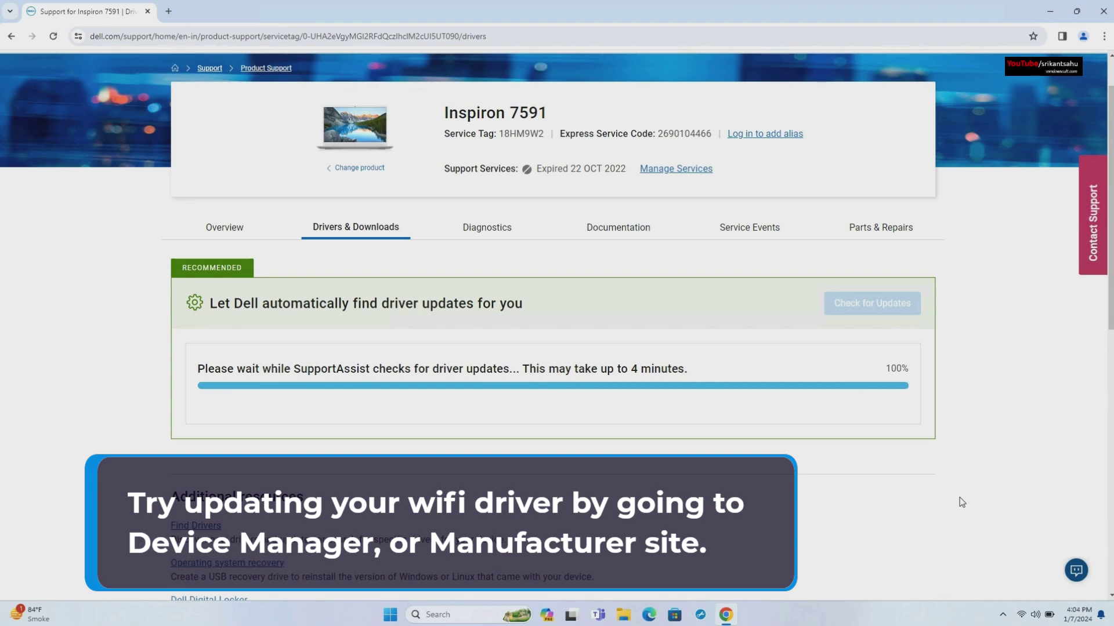
{"action": "scroll", "coordinate": [767, 436], "scroll_direction": "down", "scroll_amount": 3}
{"action": "scroll", "coordinate": [767, 435], "scroll_direction": "down", "scroll_amount": 1}
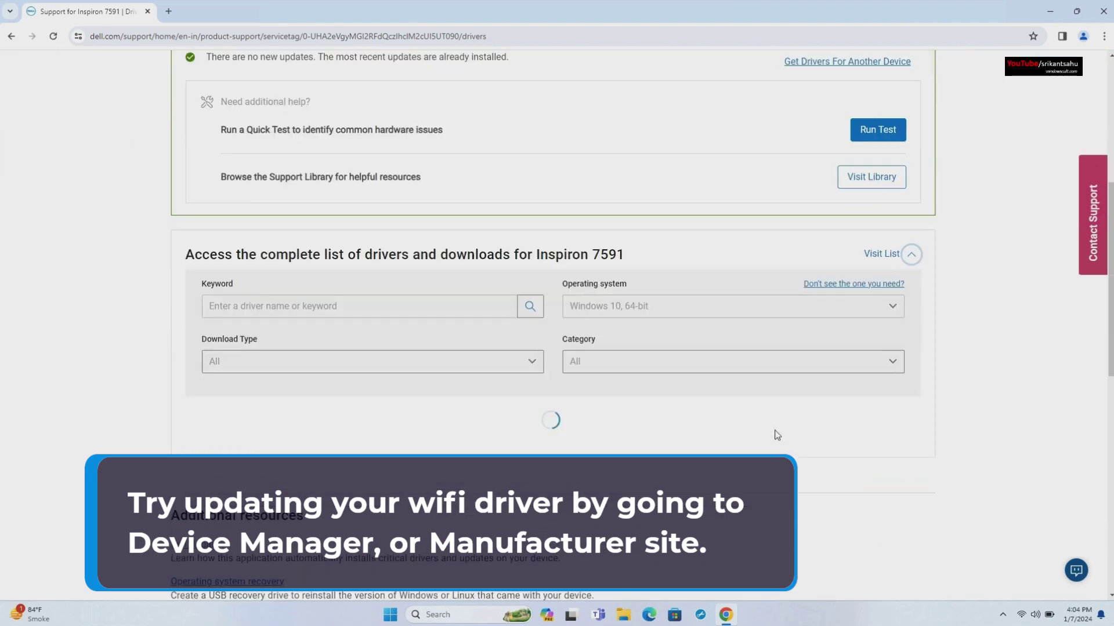
{"action": "scroll", "coordinate": [656, 427], "scroll_direction": "down", "scroll_amount": 3}
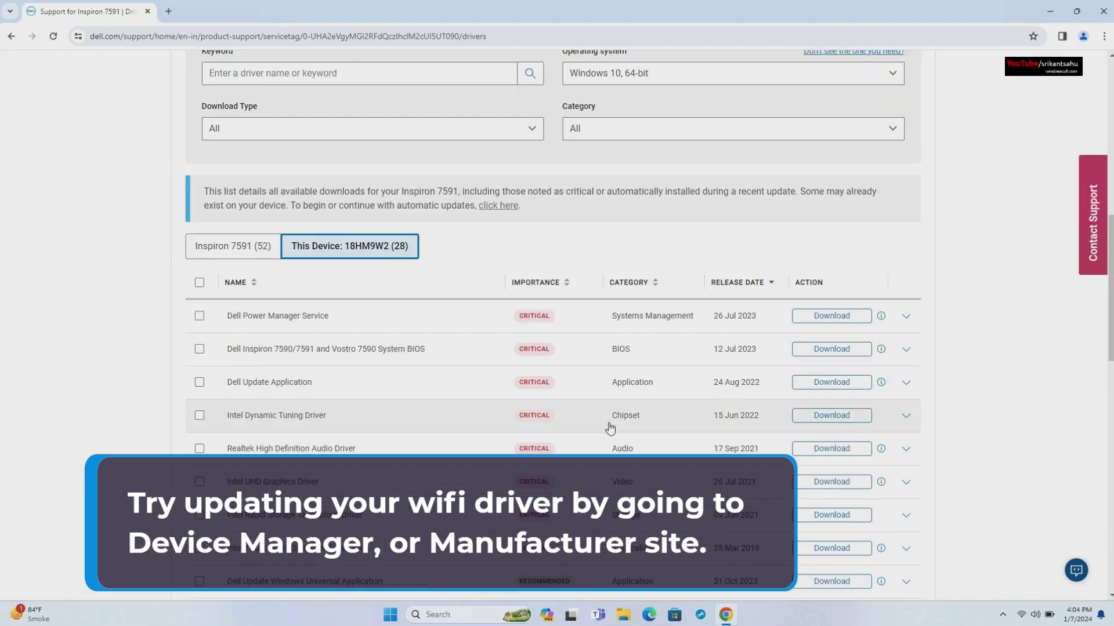
{"action": "scroll", "coordinate": [314, 402], "scroll_direction": "down", "scroll_amount": 3}
{"action": "scroll", "coordinate": [313, 403], "scroll_direction": "up", "scroll_amount": 4}
{"action": "left_click", "coordinate": [899, 191]}
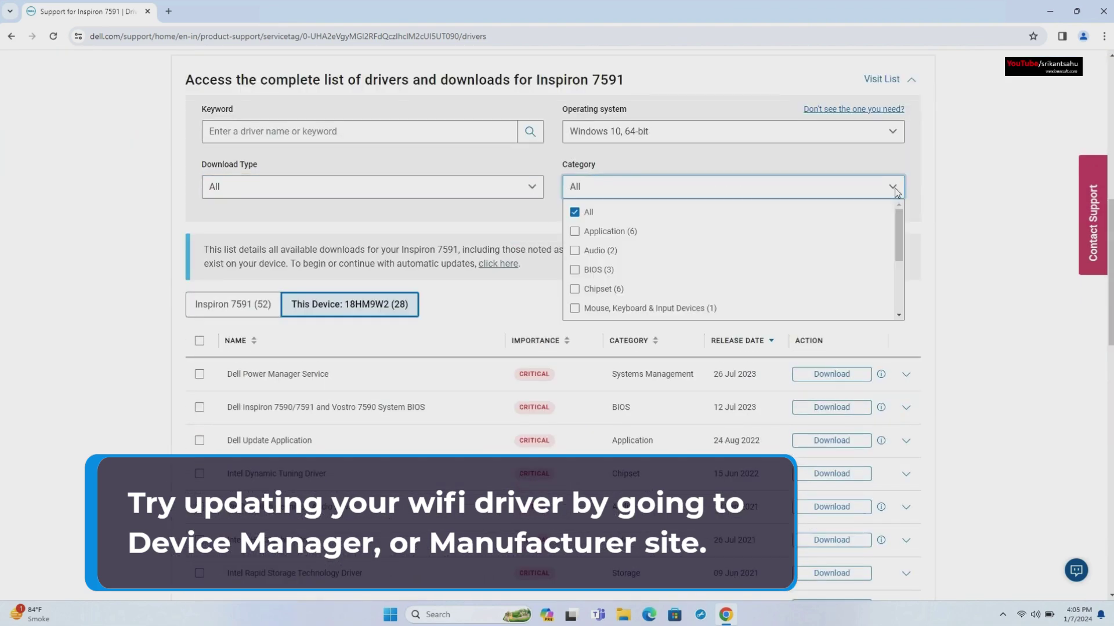
{"action": "scroll", "coordinate": [724, 257], "scroll_direction": "down", "scroll_amount": 2}
{"action": "scroll", "coordinate": [727, 256], "scroll_direction": "down", "scroll_amount": 2}
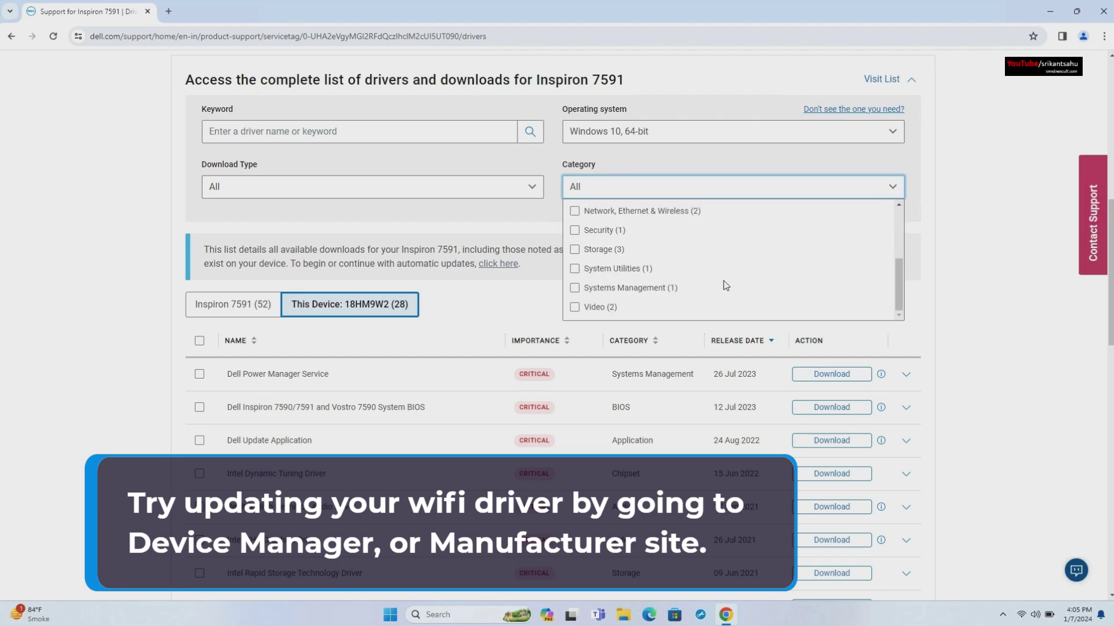
{"action": "left_click", "coordinate": [575, 212]}
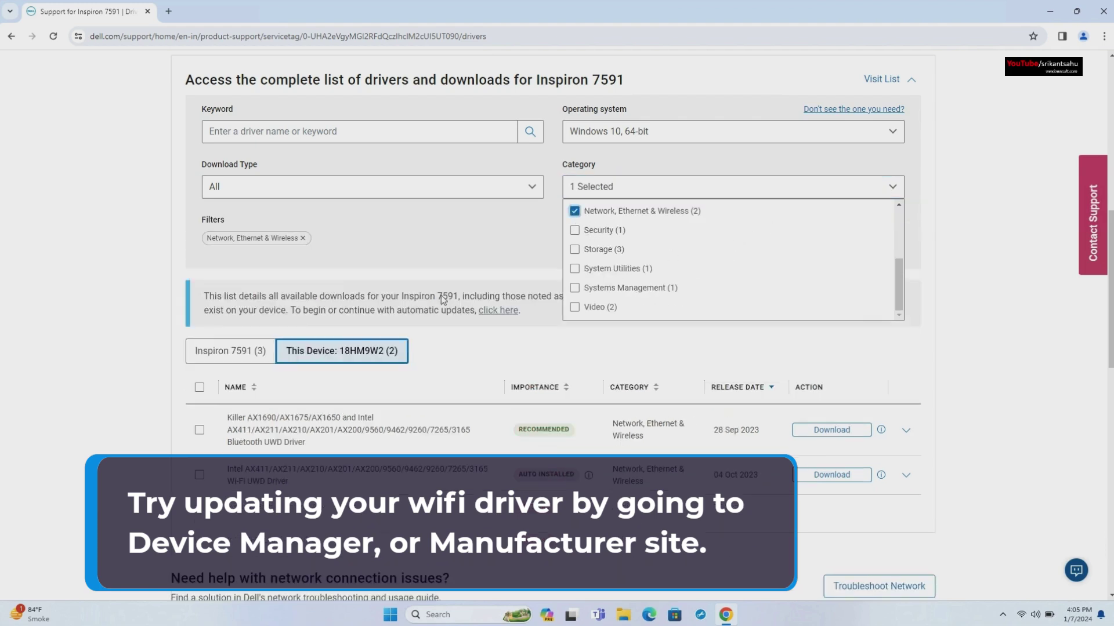
{"action": "left_click", "coordinate": [441, 300]}
{"action": "left_click", "coordinate": [831, 431]}
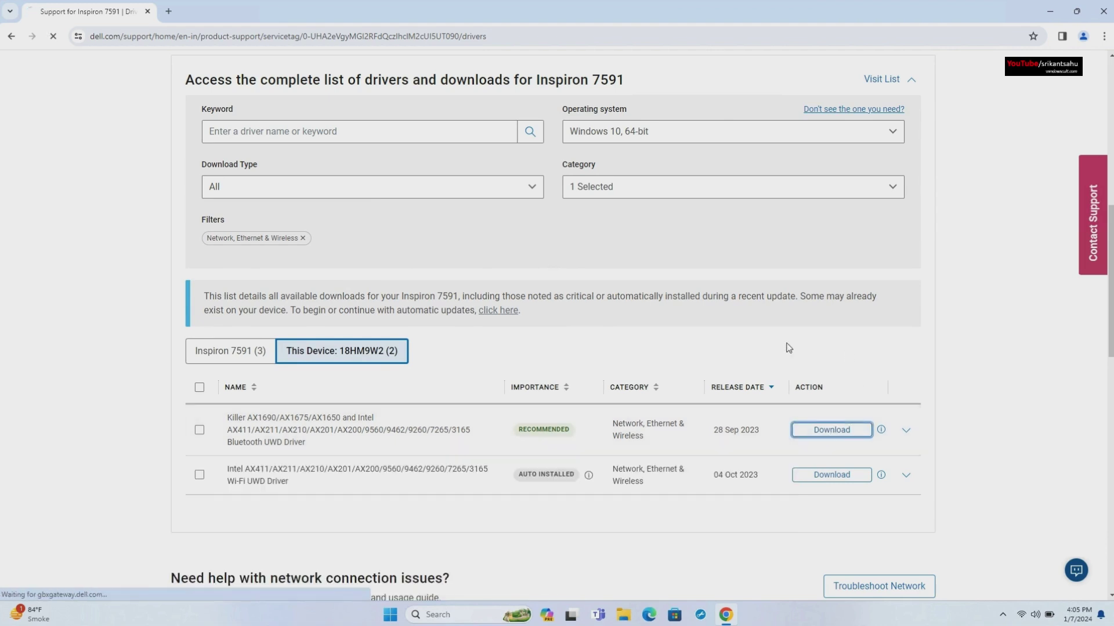
{"action": "double_click", "coordinate": [486, 4]}
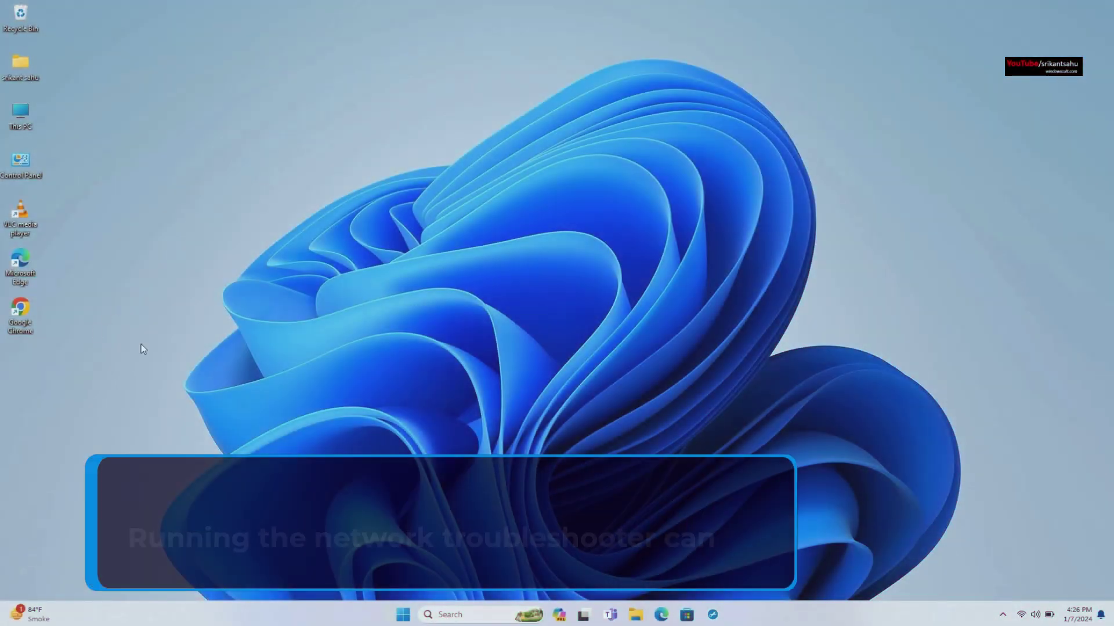
Navigate Settings to System > Troubleshoot > Other troubleshooters.
{"action": "key", "text": "super"}
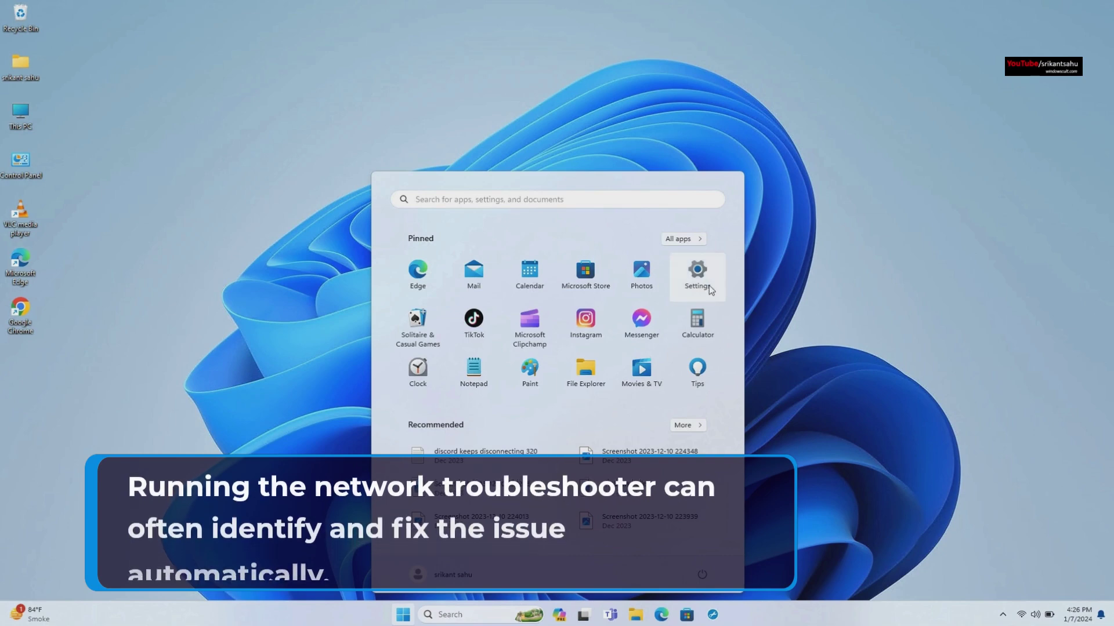
{"action": "left_click", "coordinate": [698, 274]}
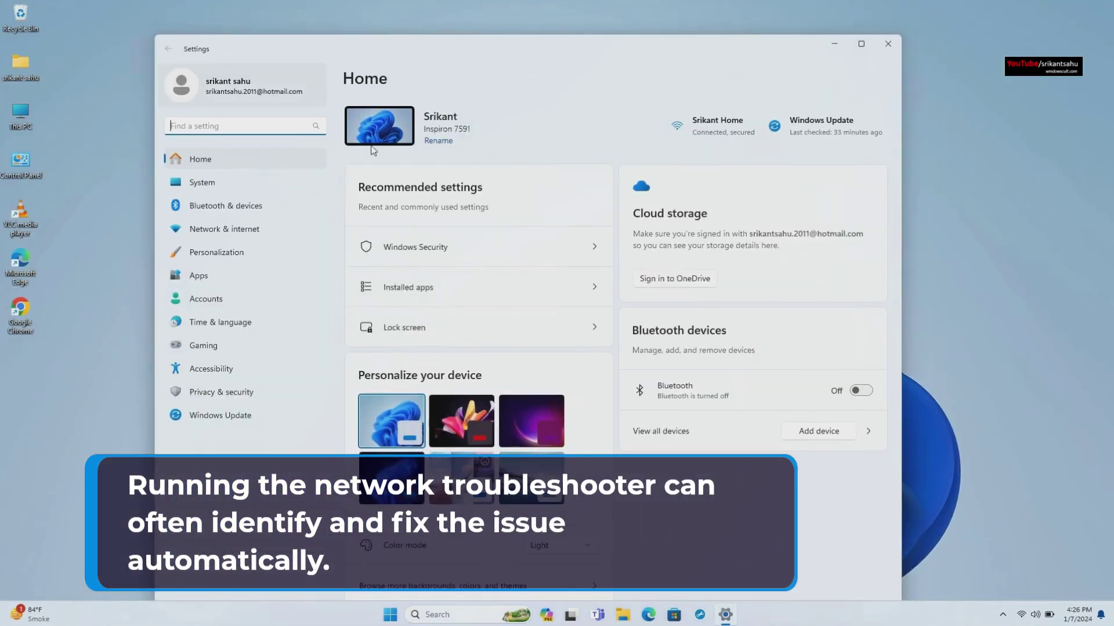
{"action": "left_click", "coordinate": [206, 187]}
{"action": "scroll", "coordinate": [462, 387], "scroll_direction": "down", "scroll_amount": 8}
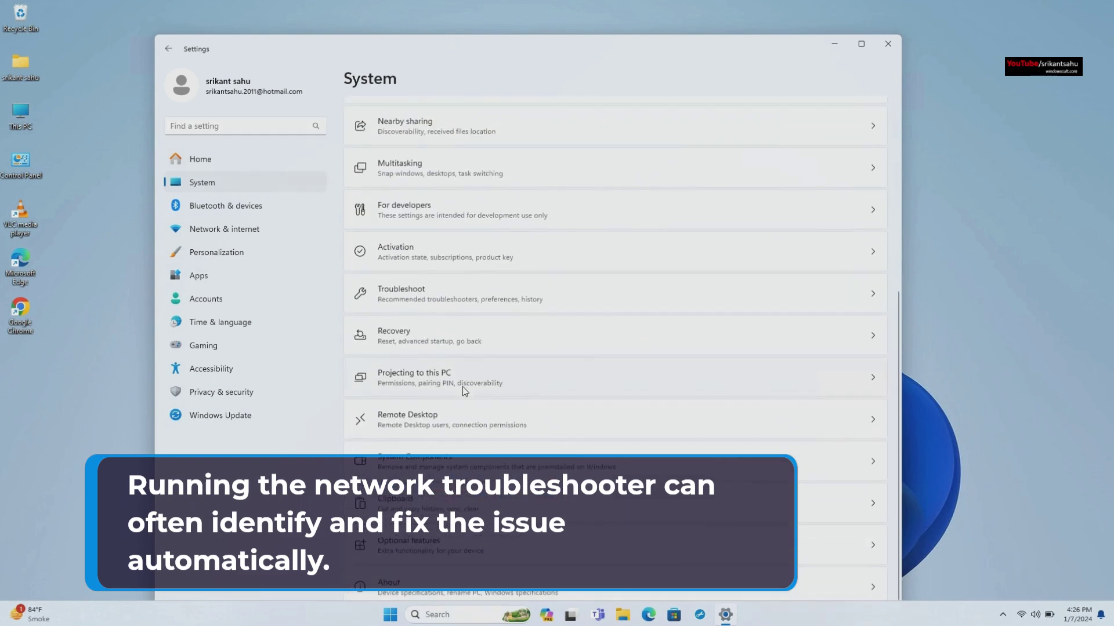
{"action": "scroll", "coordinate": [462, 387], "scroll_direction": "down", "scroll_amount": 1}
{"action": "left_click", "coordinate": [859, 283]}
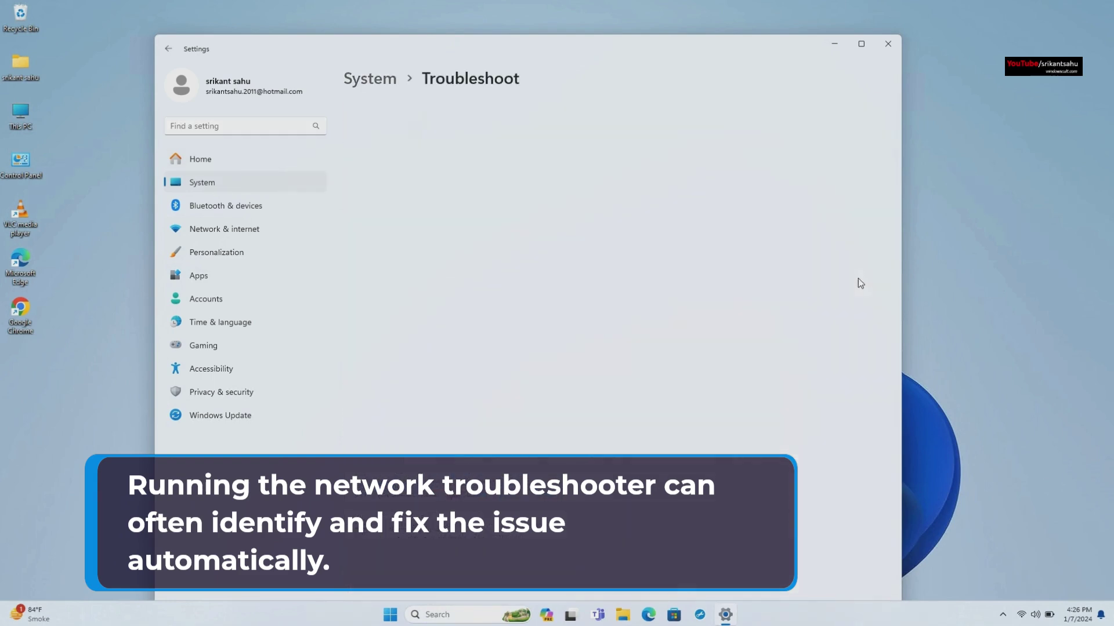
{"action": "left_click", "coordinate": [454, 262]}
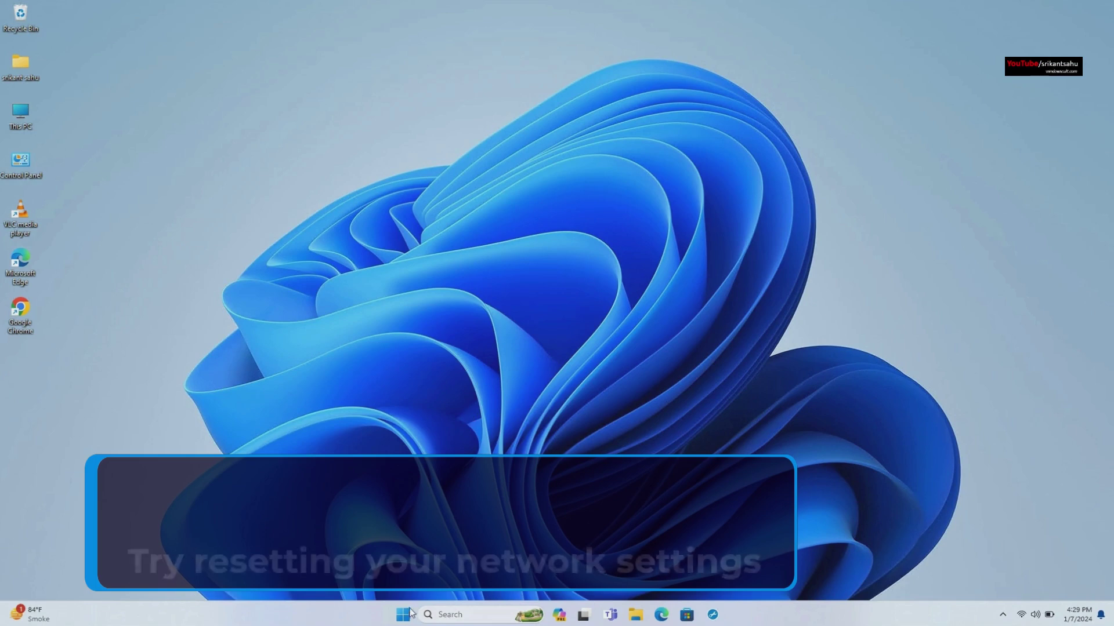
Go to Network & internet > Advanced network settings > Network reset and choose Reset now.
{"action": "left_click", "coordinate": [403, 614]}
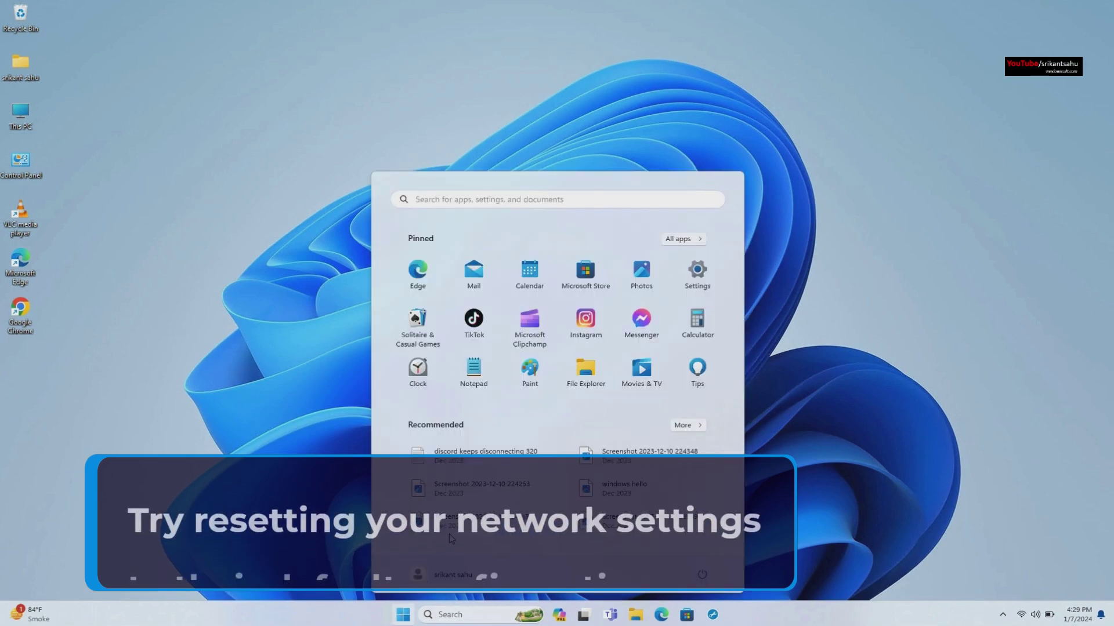
{"action": "left_click", "coordinate": [706, 274]}
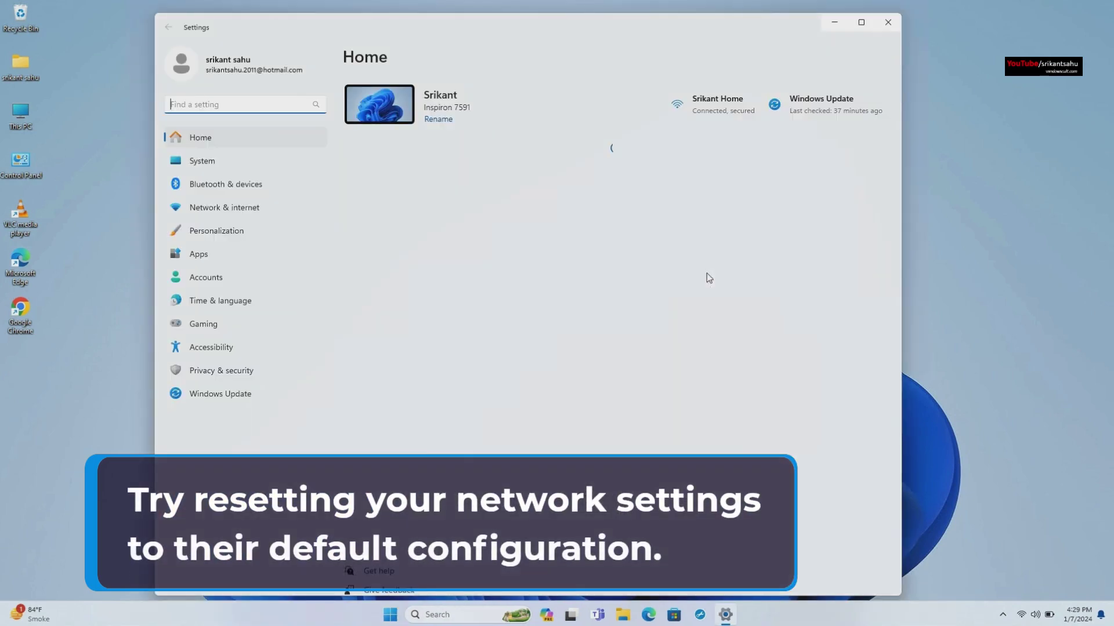
{"action": "left_click", "coordinate": [256, 213]}
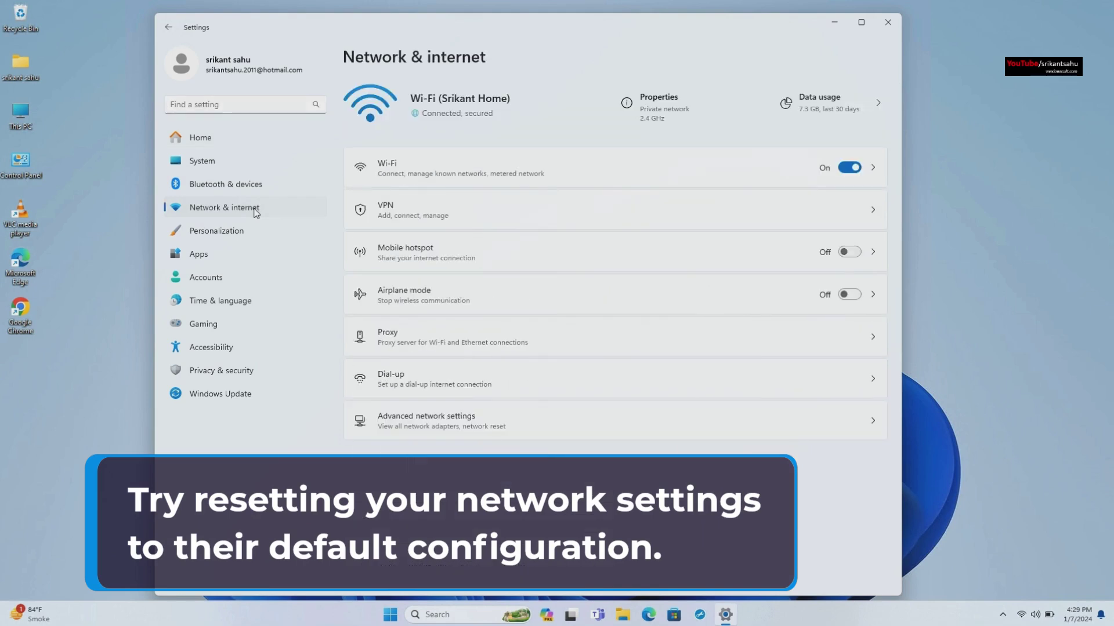
{"action": "left_click", "coordinate": [639, 429]}
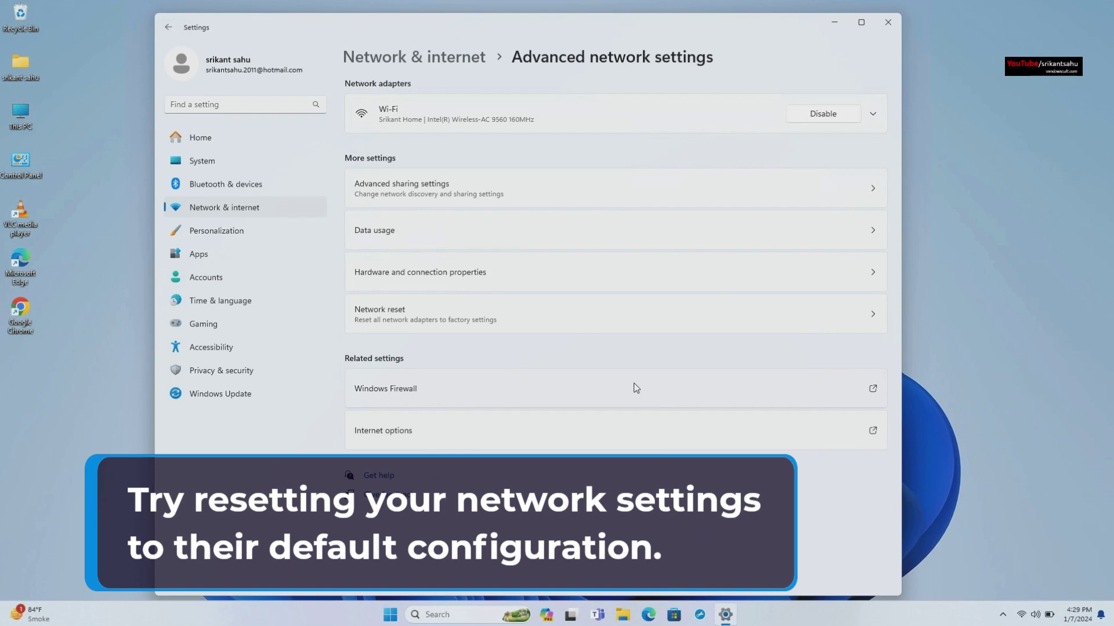
{"action": "left_click", "coordinate": [587, 317]}
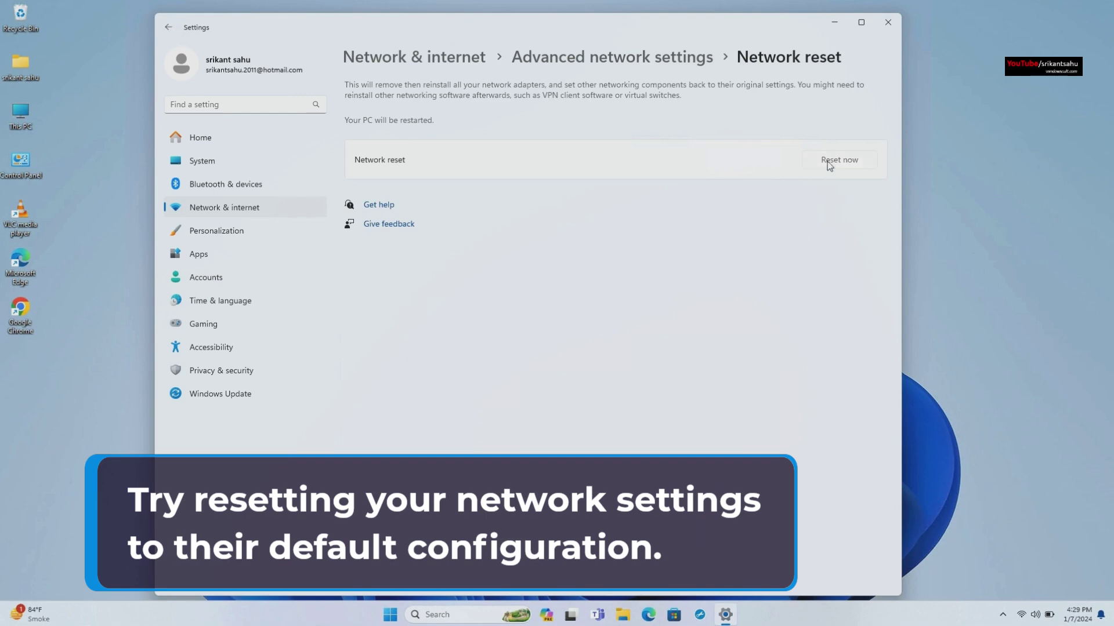
{"action": "left_click", "coordinate": [828, 161]}
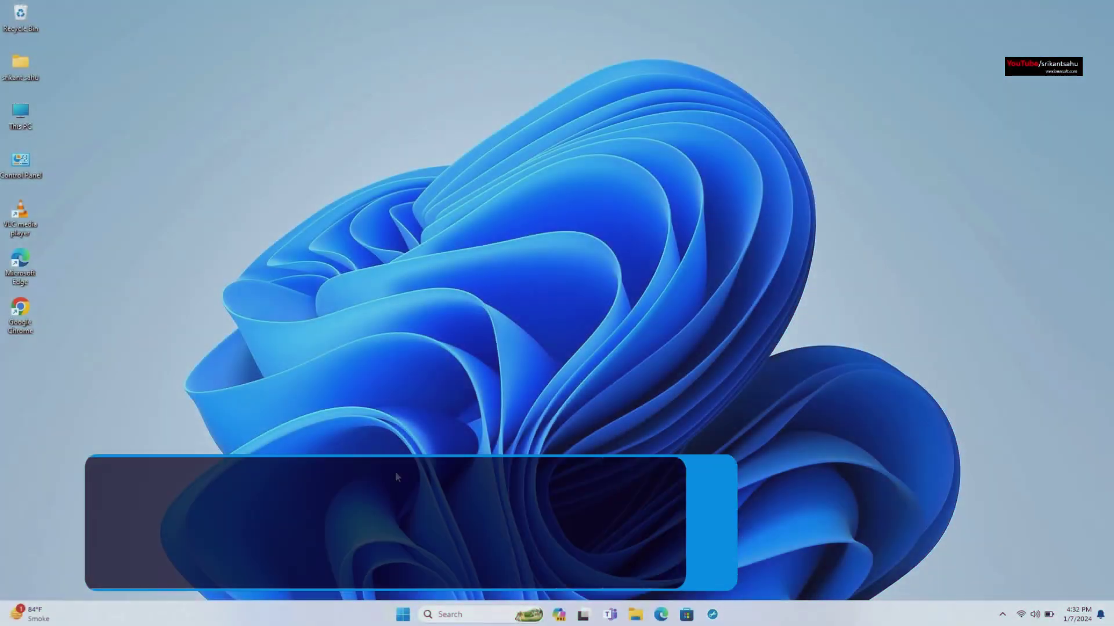
Open System Restore from the Recovery control panel.
{"action": "left_click", "coordinate": [467, 613]}
{"action": "type", "text": "rec"}
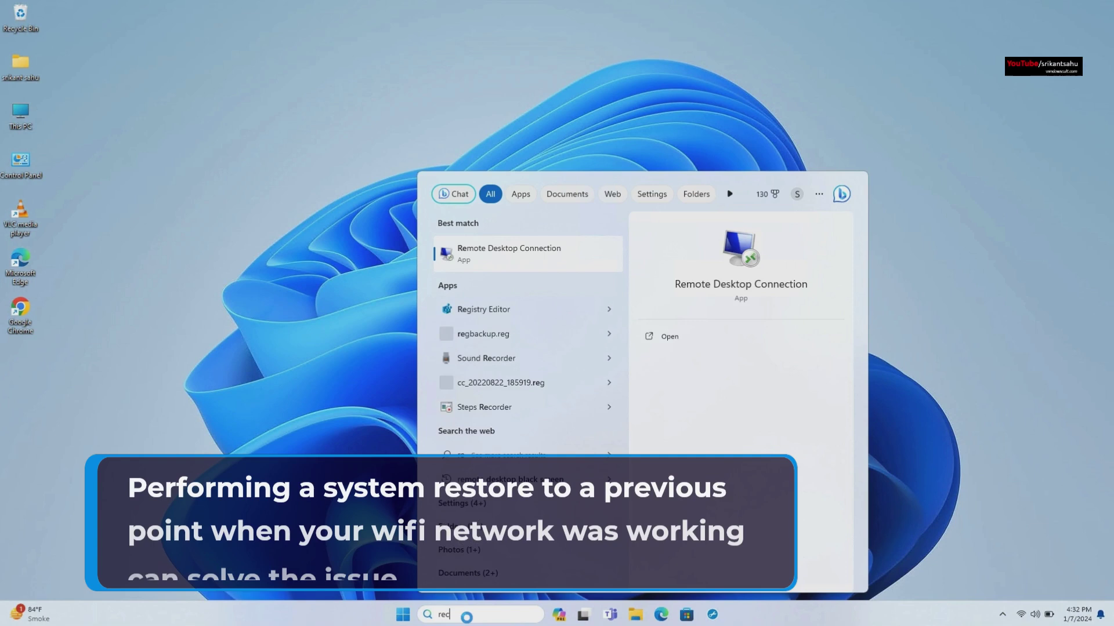
{"action": "type", "text": "ove"}
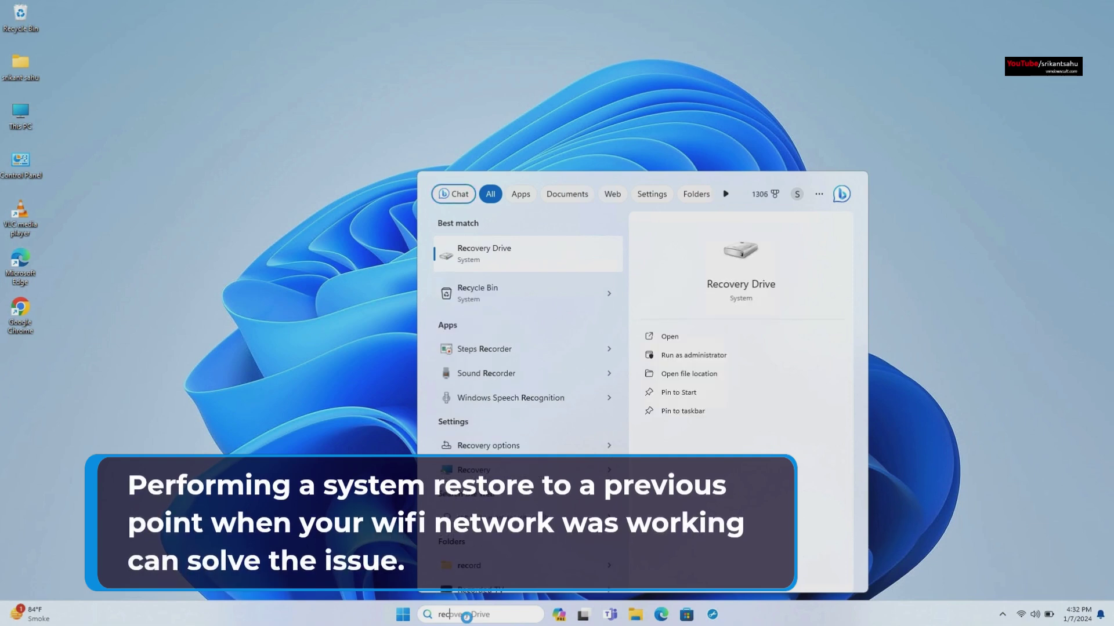
{"action": "type", "text": "ery"}
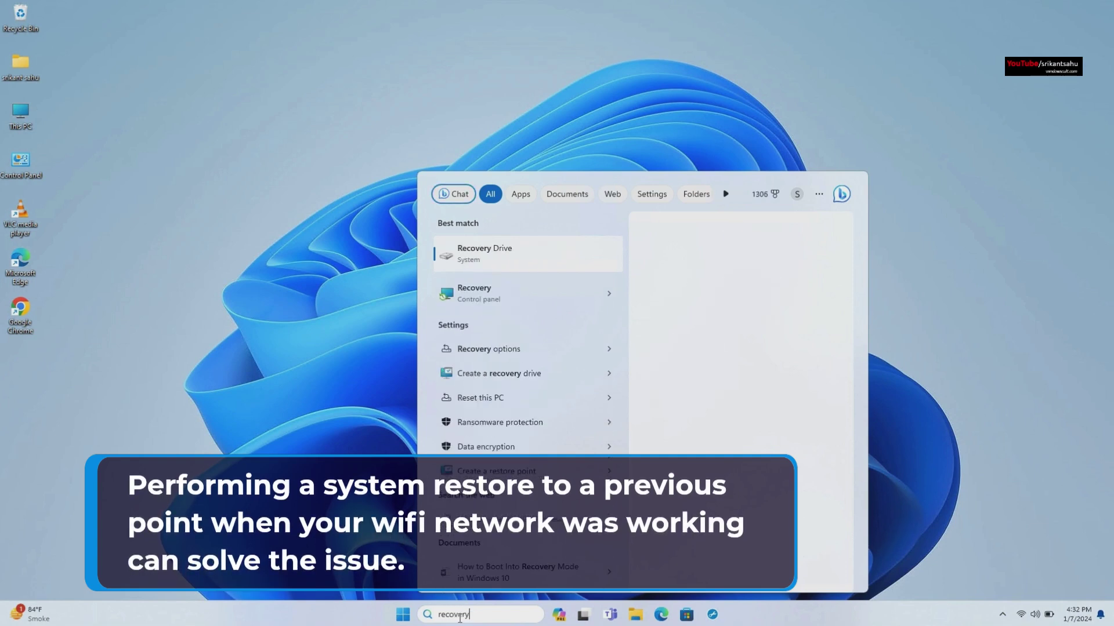
{"action": "left_click", "coordinate": [504, 301]}
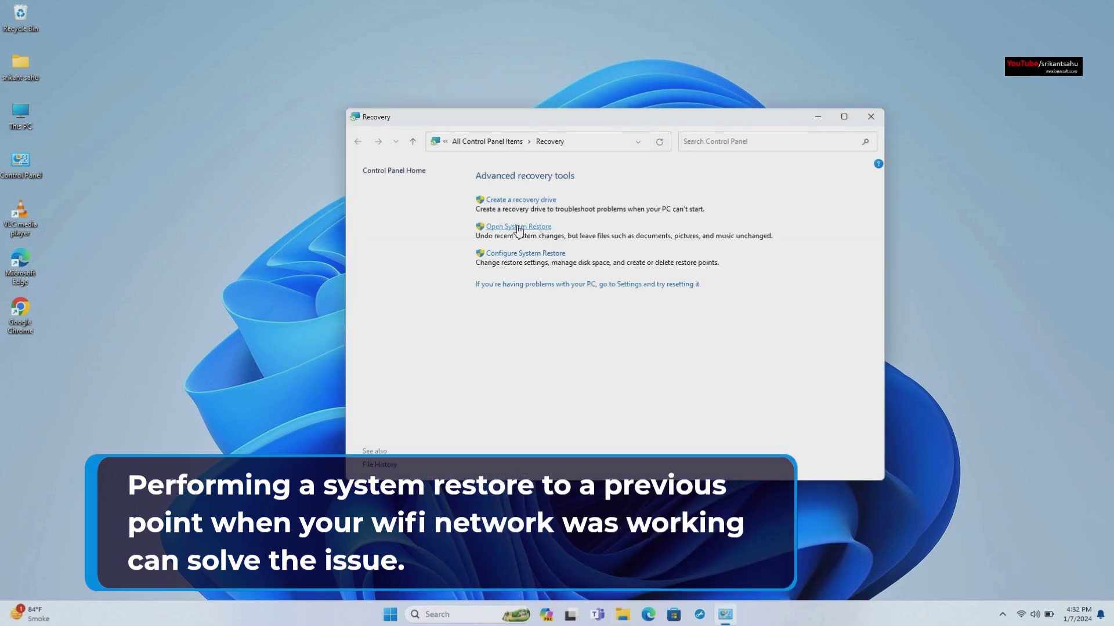
{"action": "left_click", "coordinate": [519, 230]}
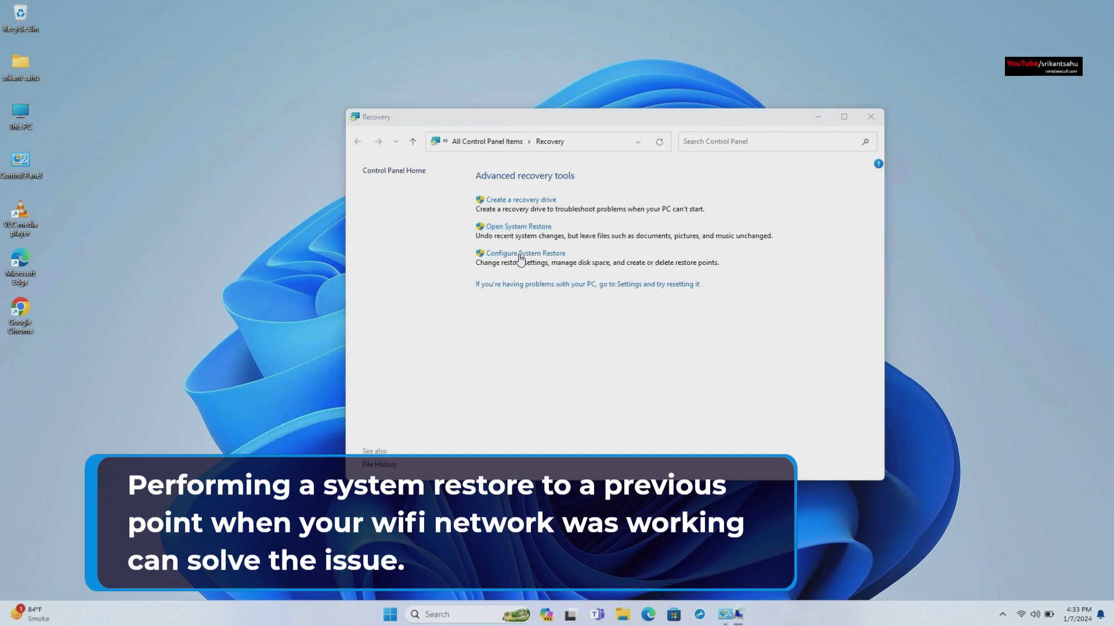
Select the 12/30/2023 restore point from the extended list and proceed to confirmation.
{"action": "left_click", "coordinate": [644, 432]}
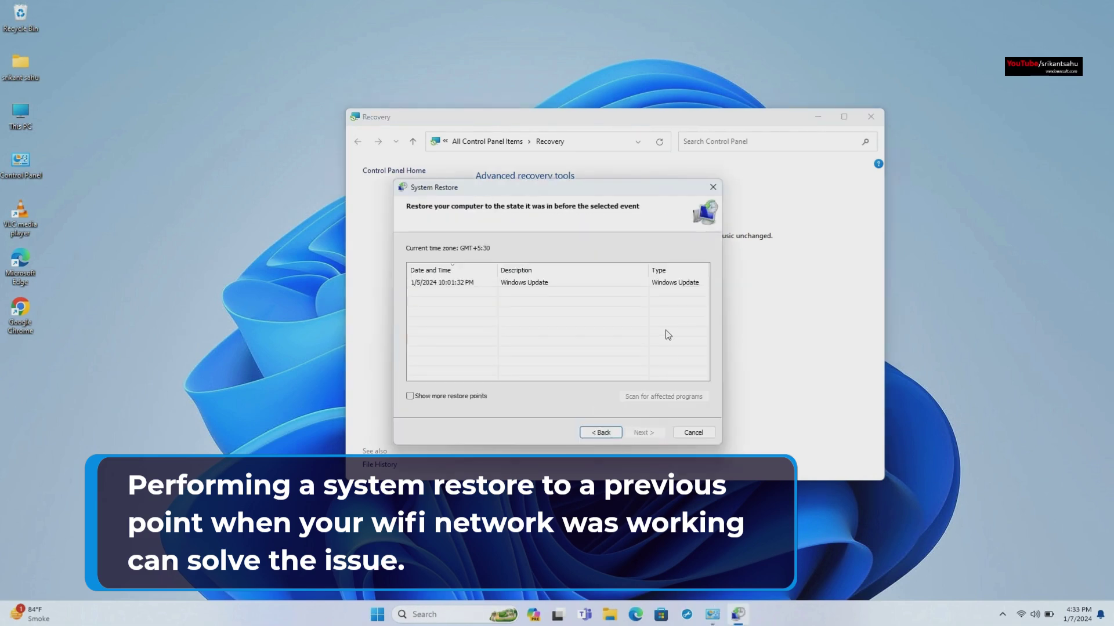
{"action": "left_click", "coordinate": [410, 395]}
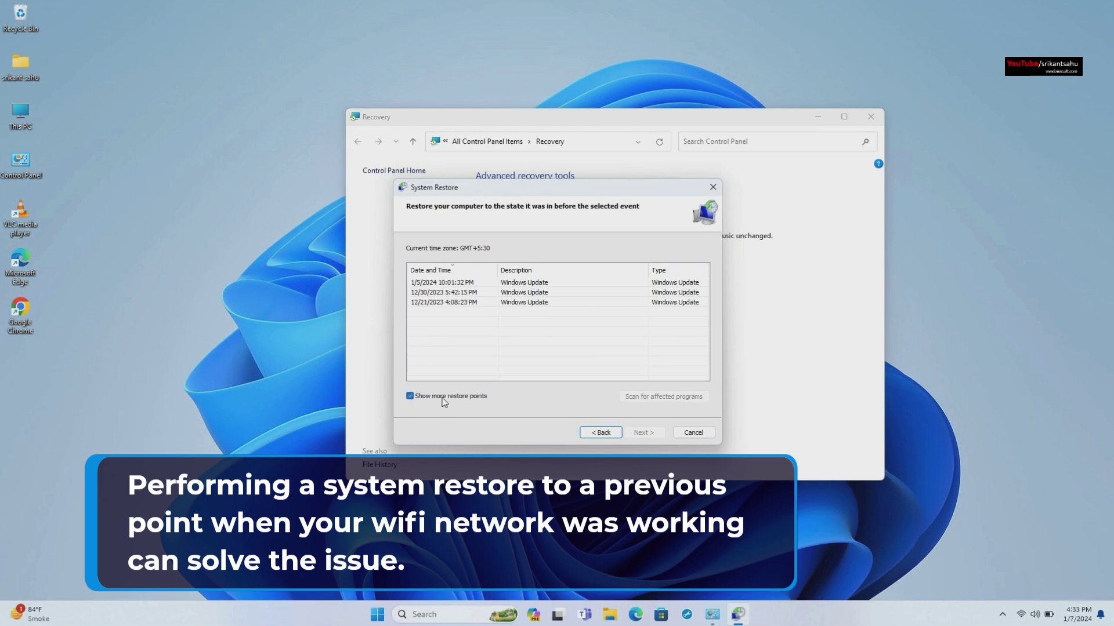
{"action": "left_click", "coordinate": [527, 293]}
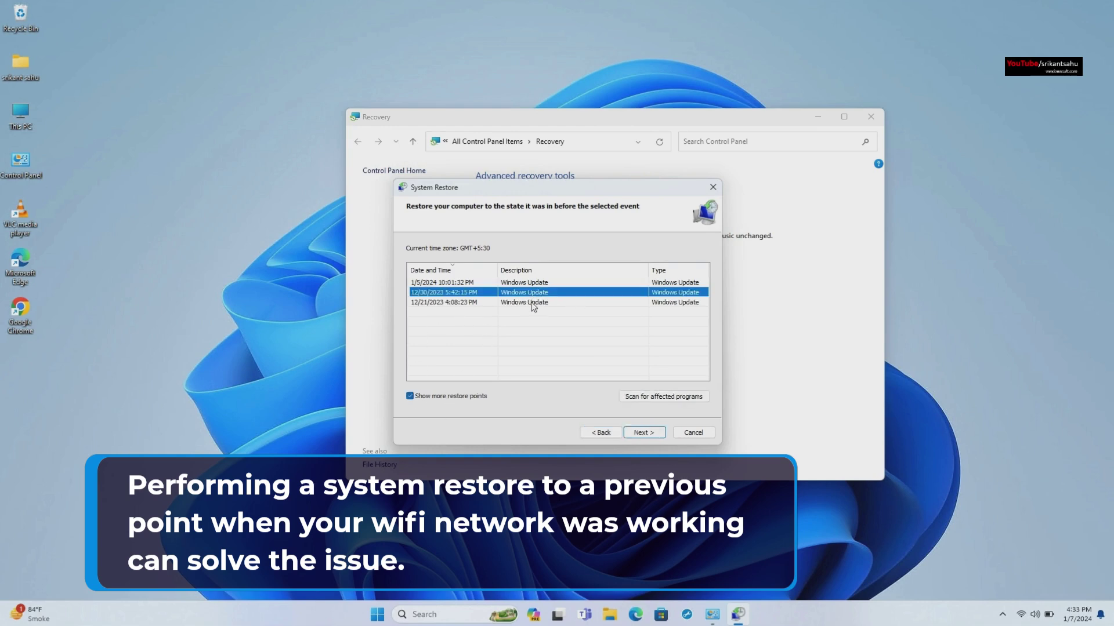
{"action": "left_click", "coordinate": [645, 432]}
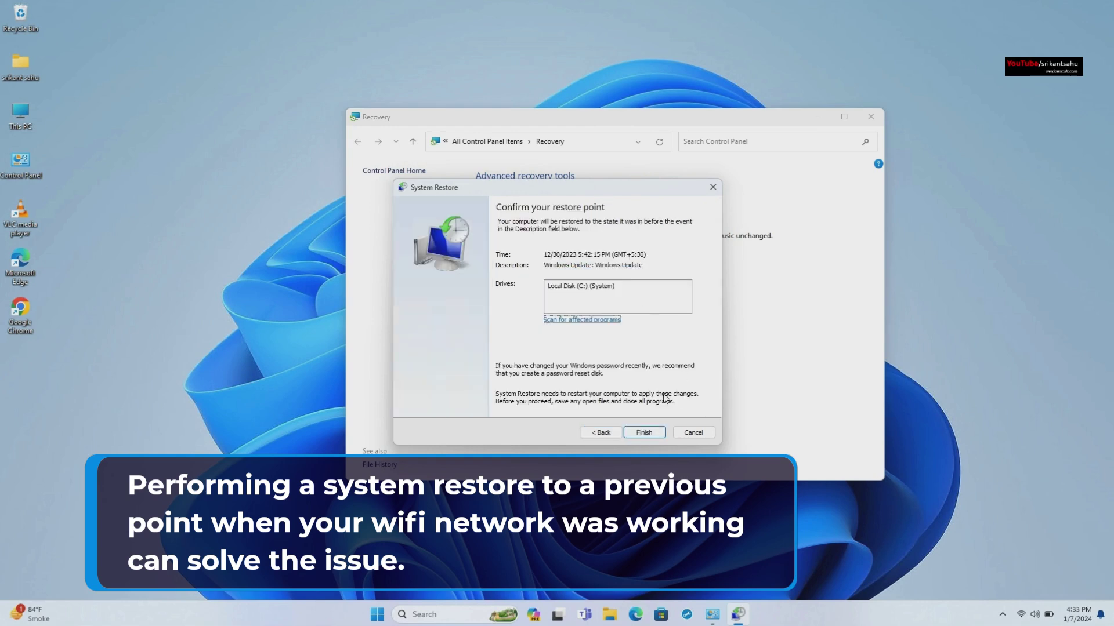
{"action": "left_click_drag", "start_coordinate": [569, 194], "coordinate": [659, 218]}
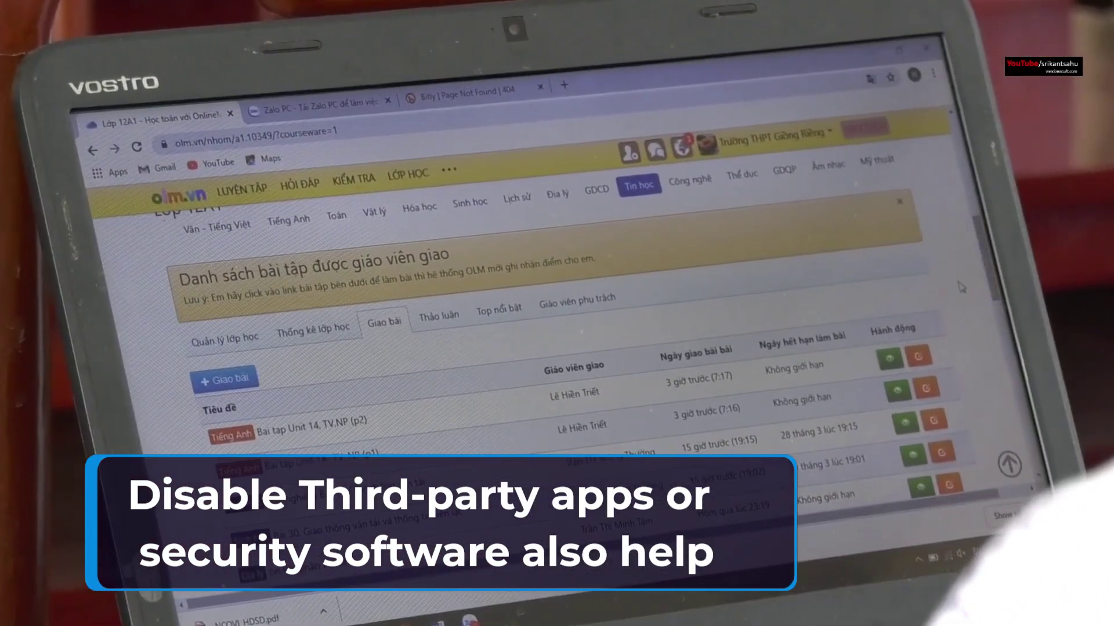
Open the Giáo viên phụ trách tab on the class page.
{"action": "left_click", "coordinate": [611, 300]}
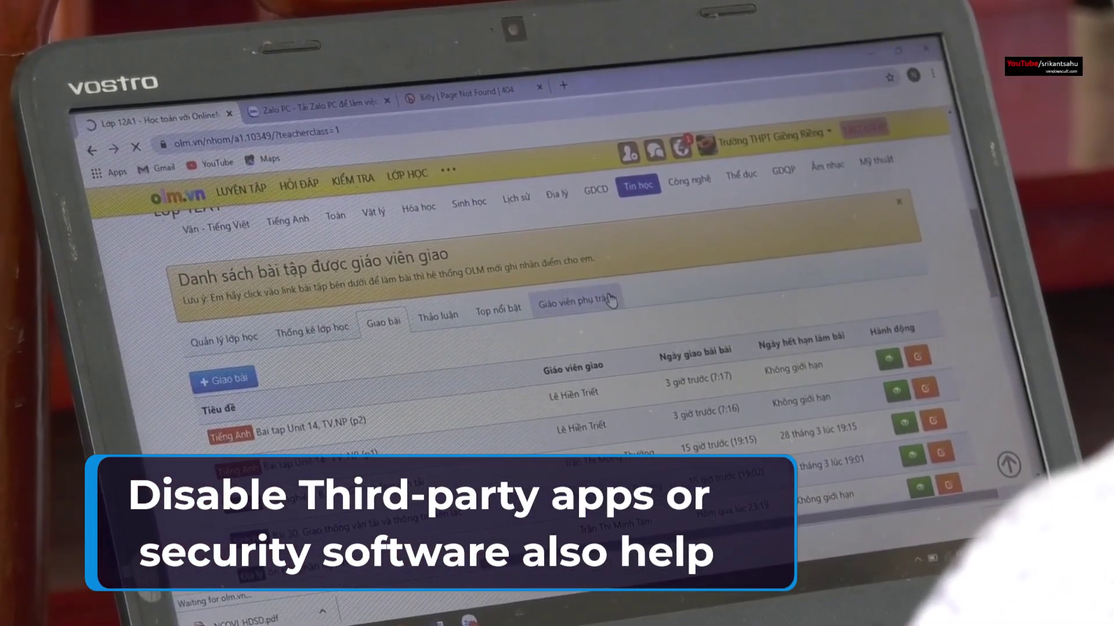